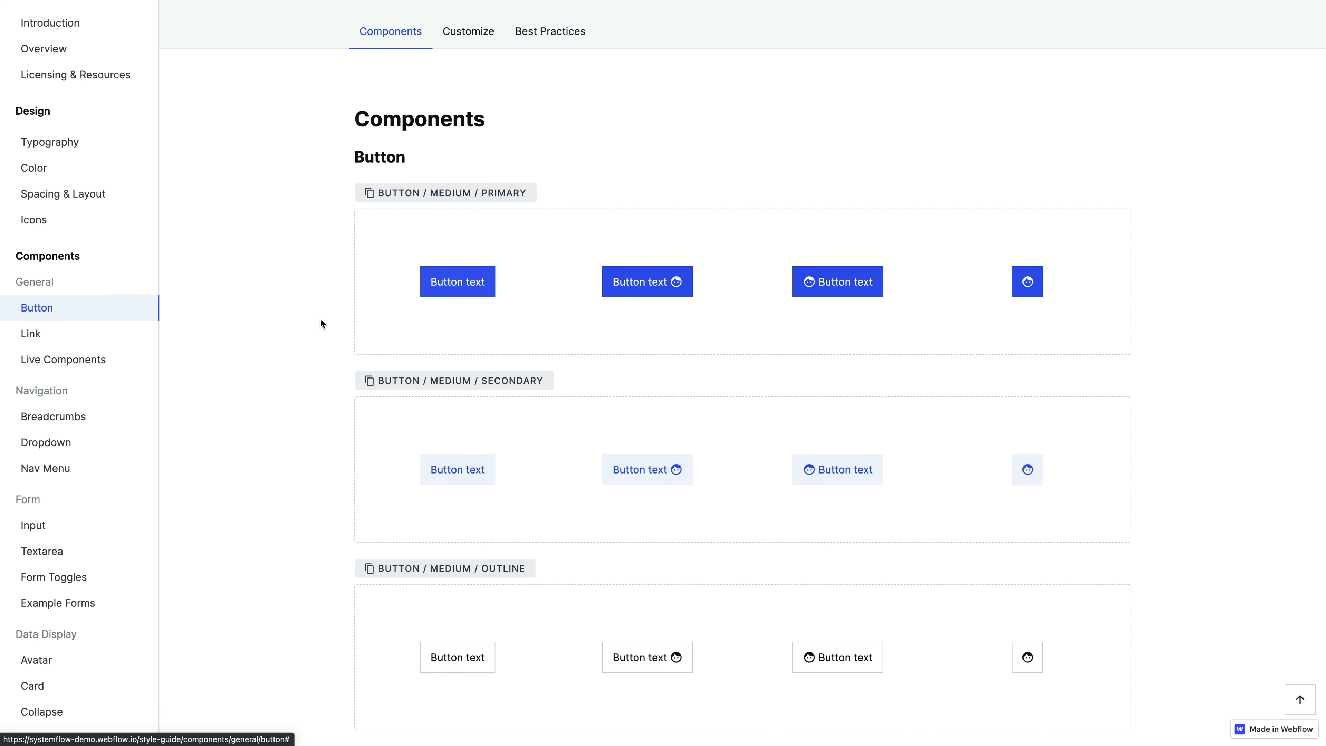
- Examine the medium and small Button and Button Fluid variants in the style guide: primary, secondary, outline and ghost
scroll(320, 323, "down", 10)
scroll(320, 323, "down", 4)
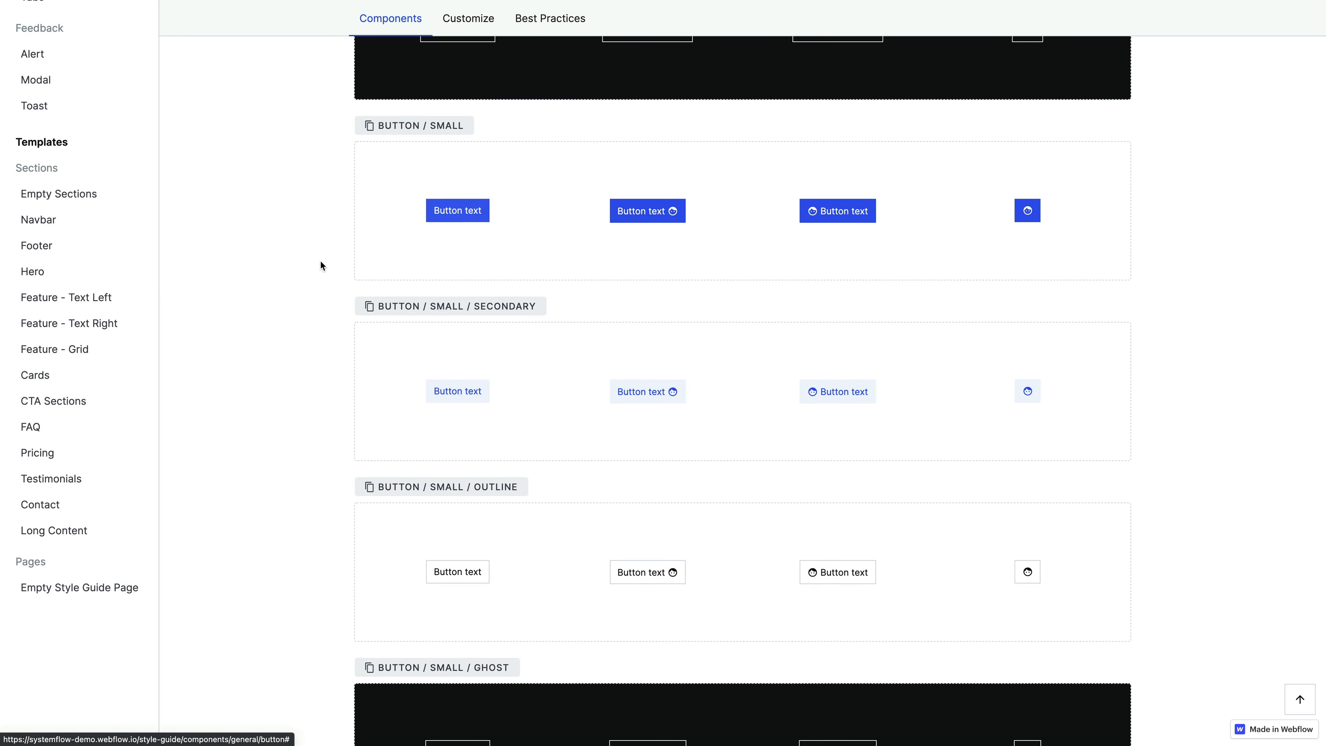
scroll(320, 261, "down", 9)
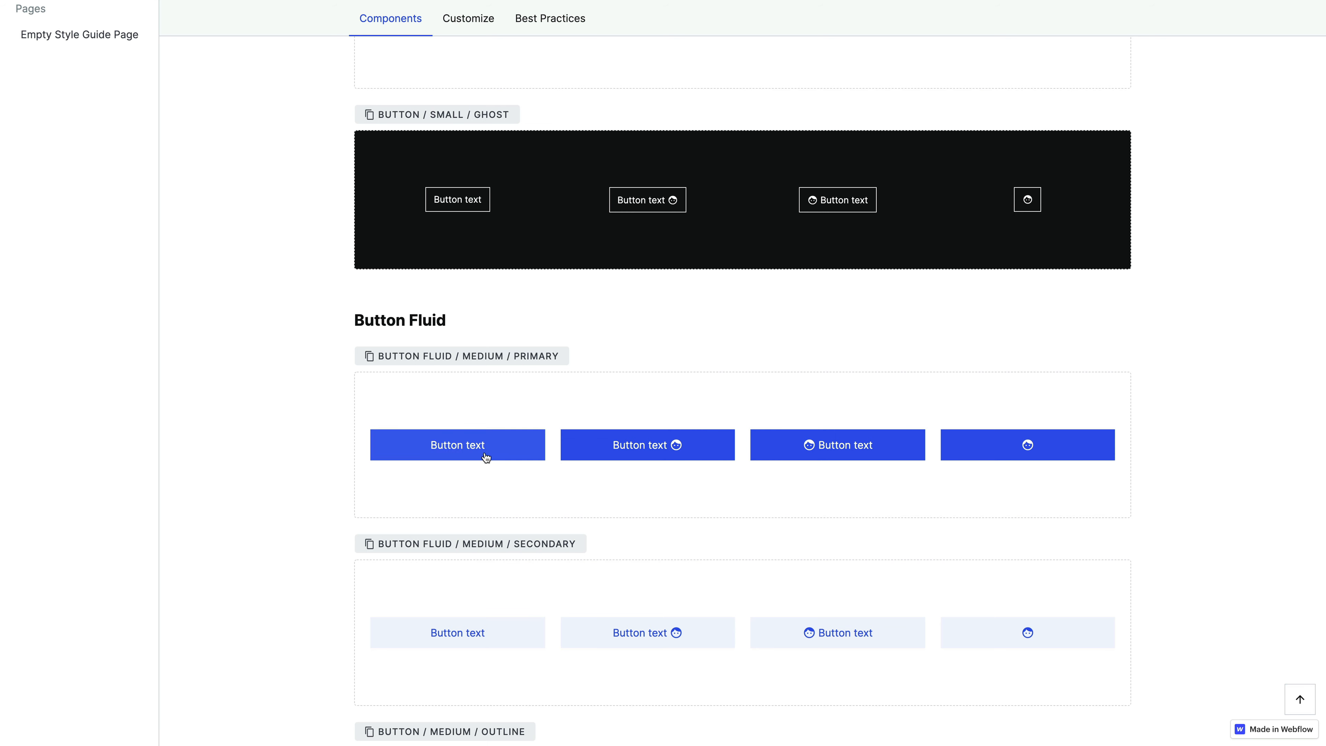
scroll(548, 495, "up", 20)
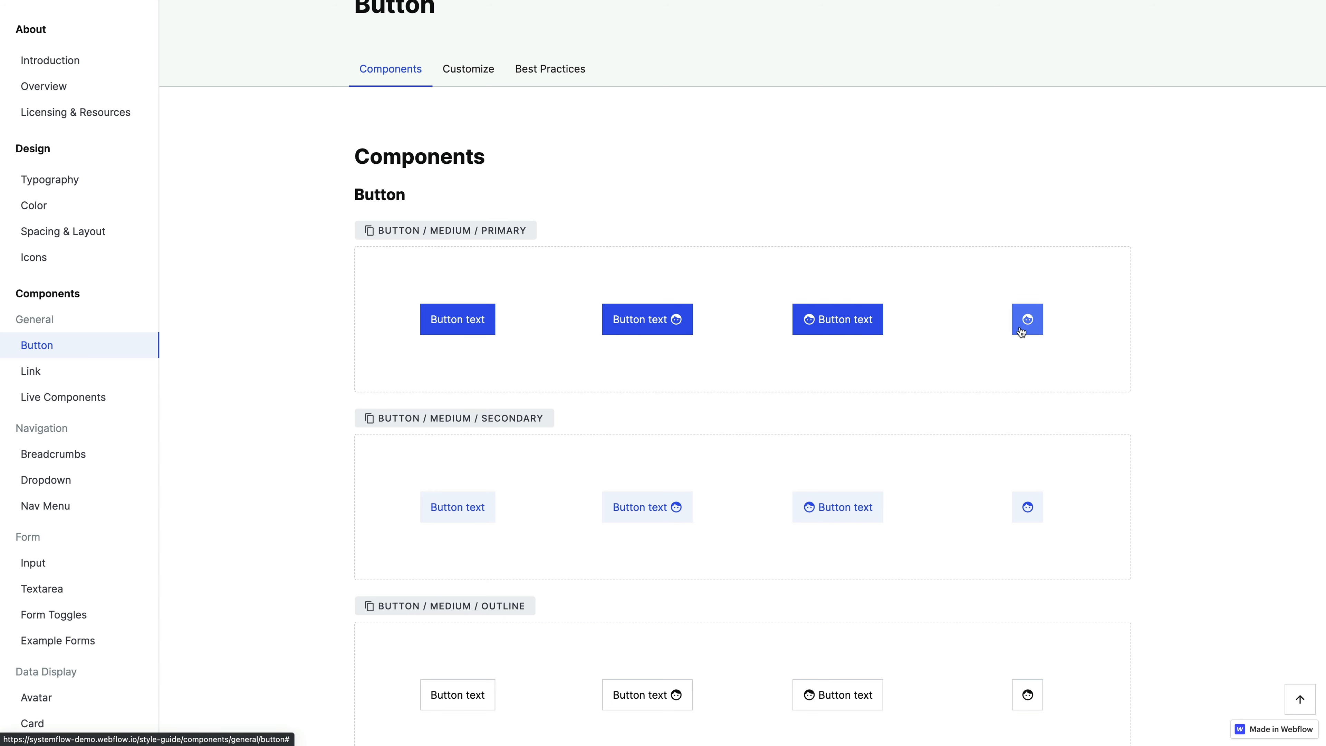
scroll(640, 362, "down", 3)
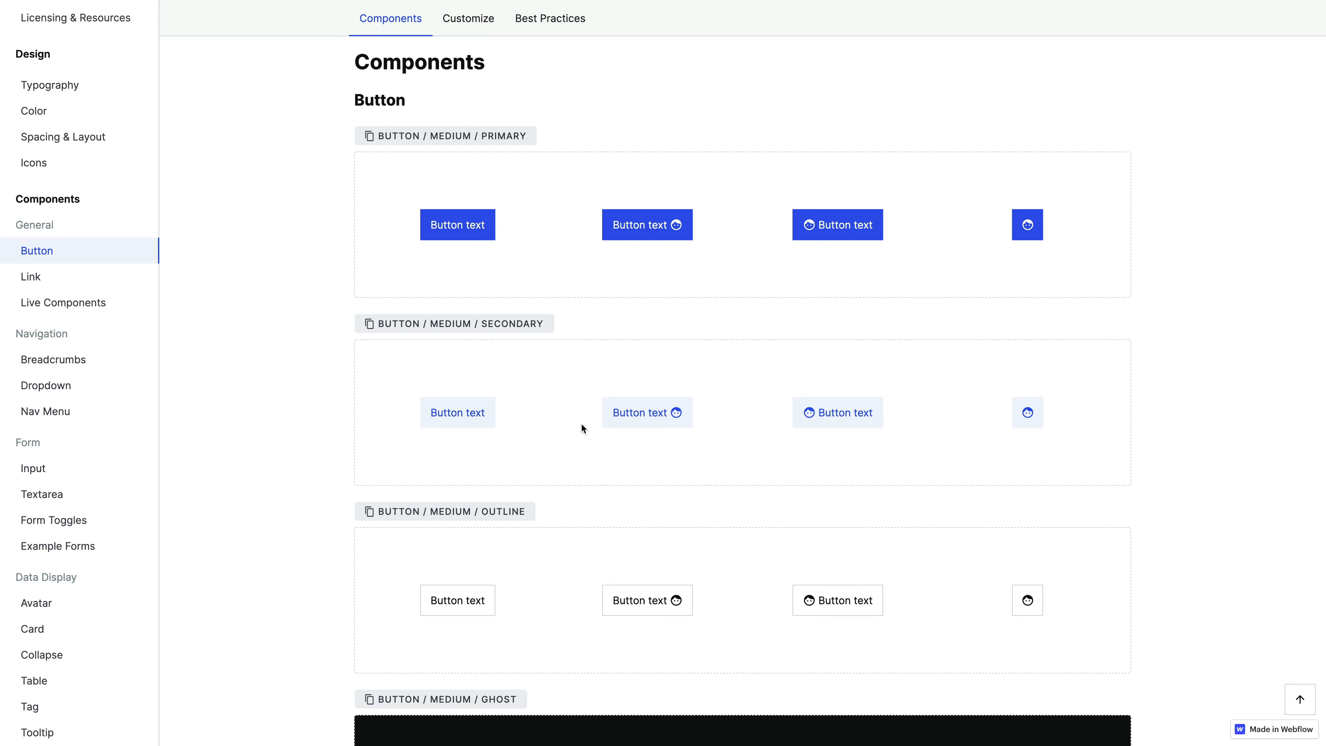
scroll(581, 422, "down", 3)
scroll(607, 430, "down", 9)
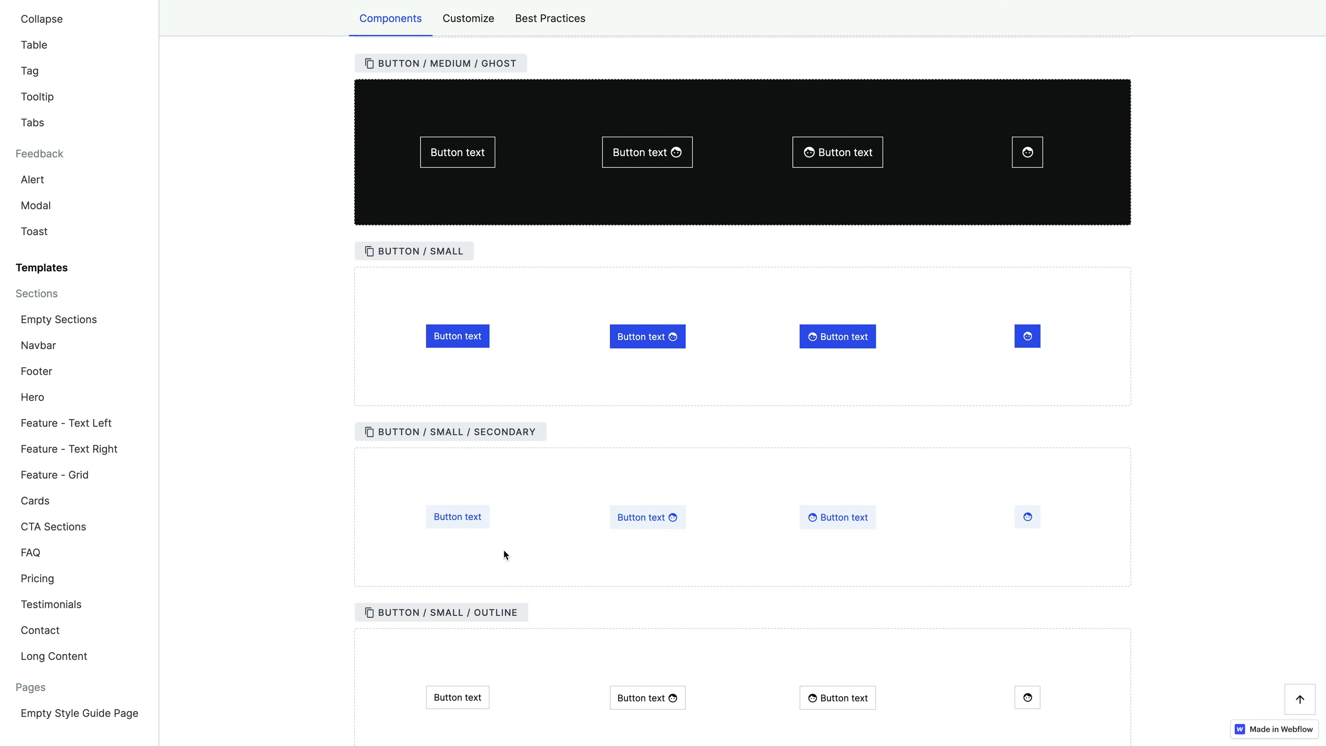
scroll(620, 511, "down", 6)
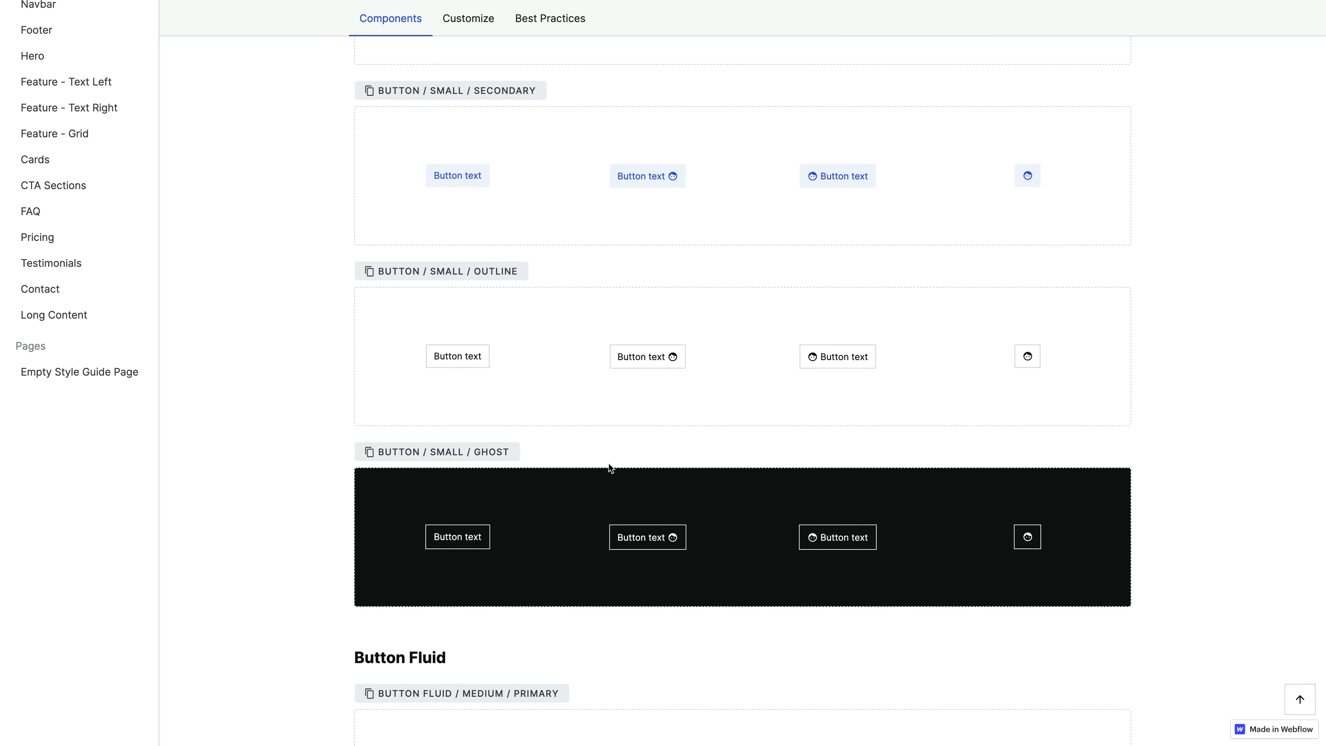
scroll(608, 464, "down", 6)
scroll(568, 415, "down", 2)
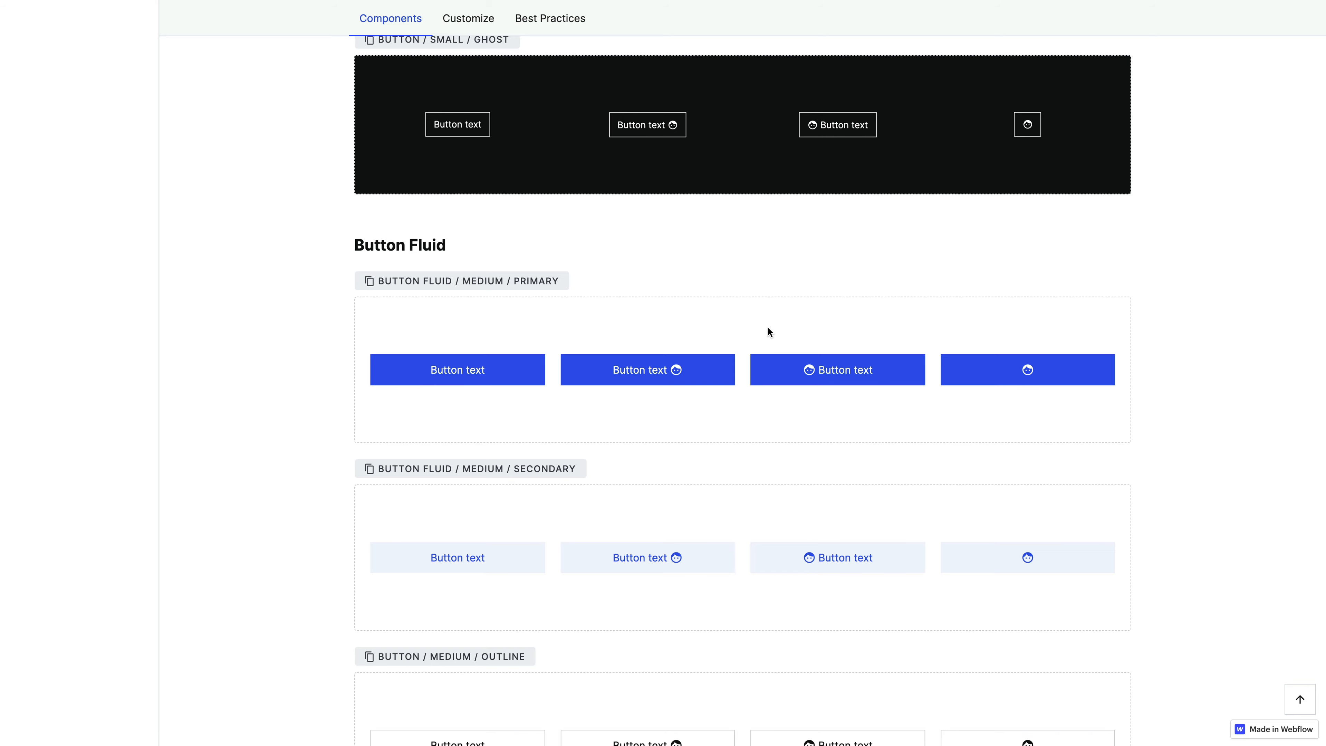
scroll(767, 326, "down", 2)
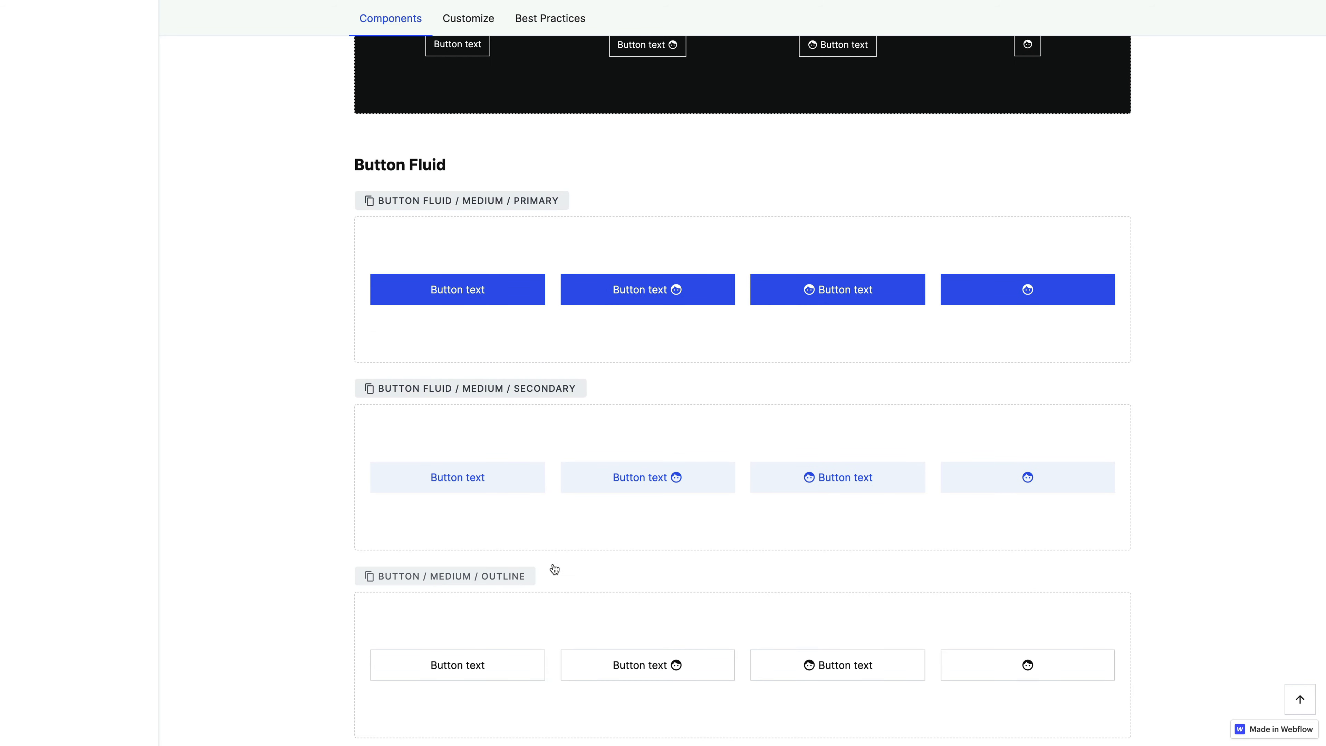
scroll(651, 539, "down", 6)
scroll(674, 464, "down", 6)
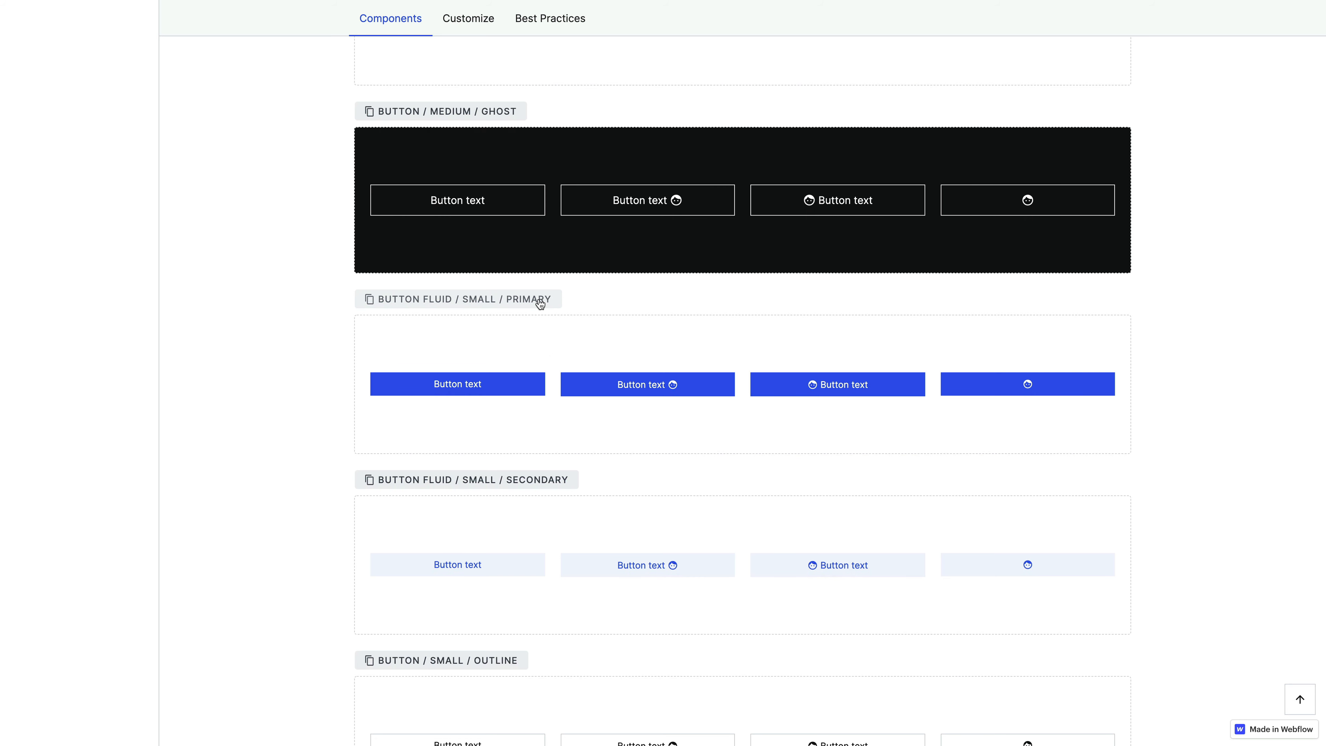
scroll(700, 412, "down", 7)
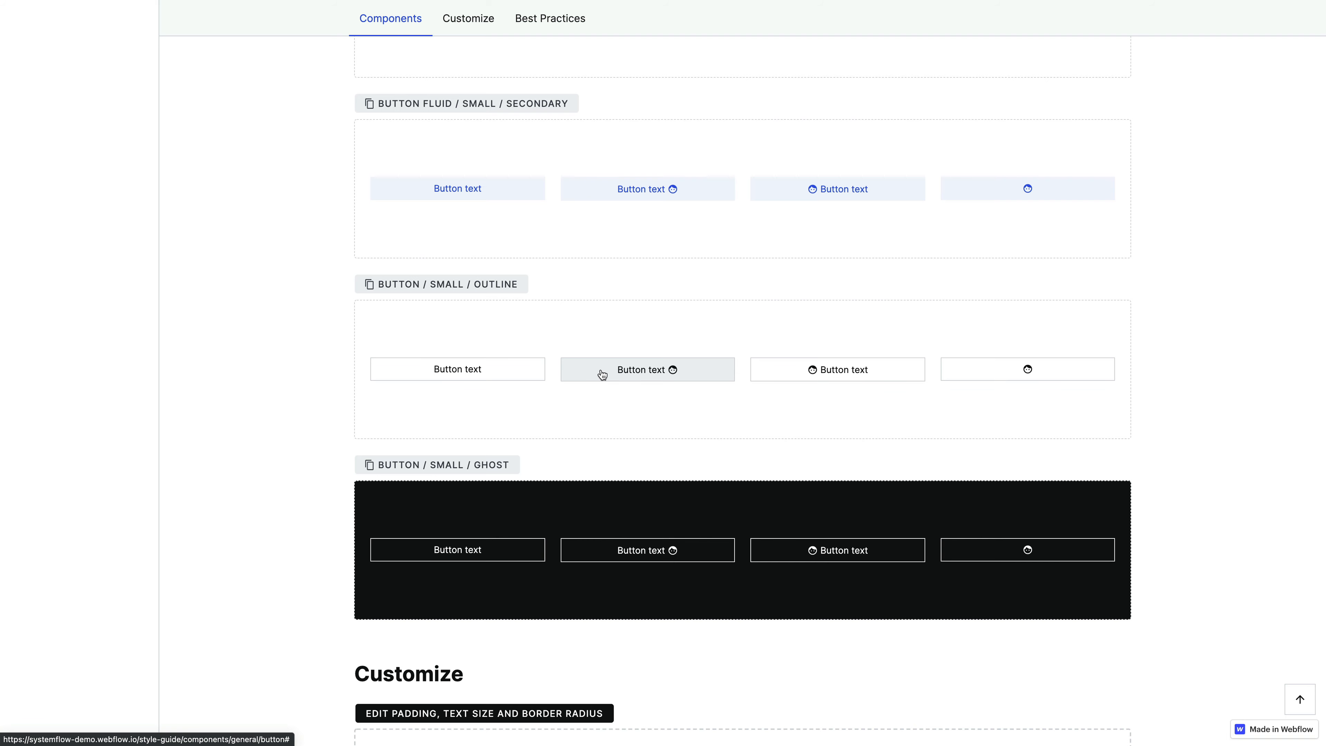
scroll(602, 374, "up", 7)
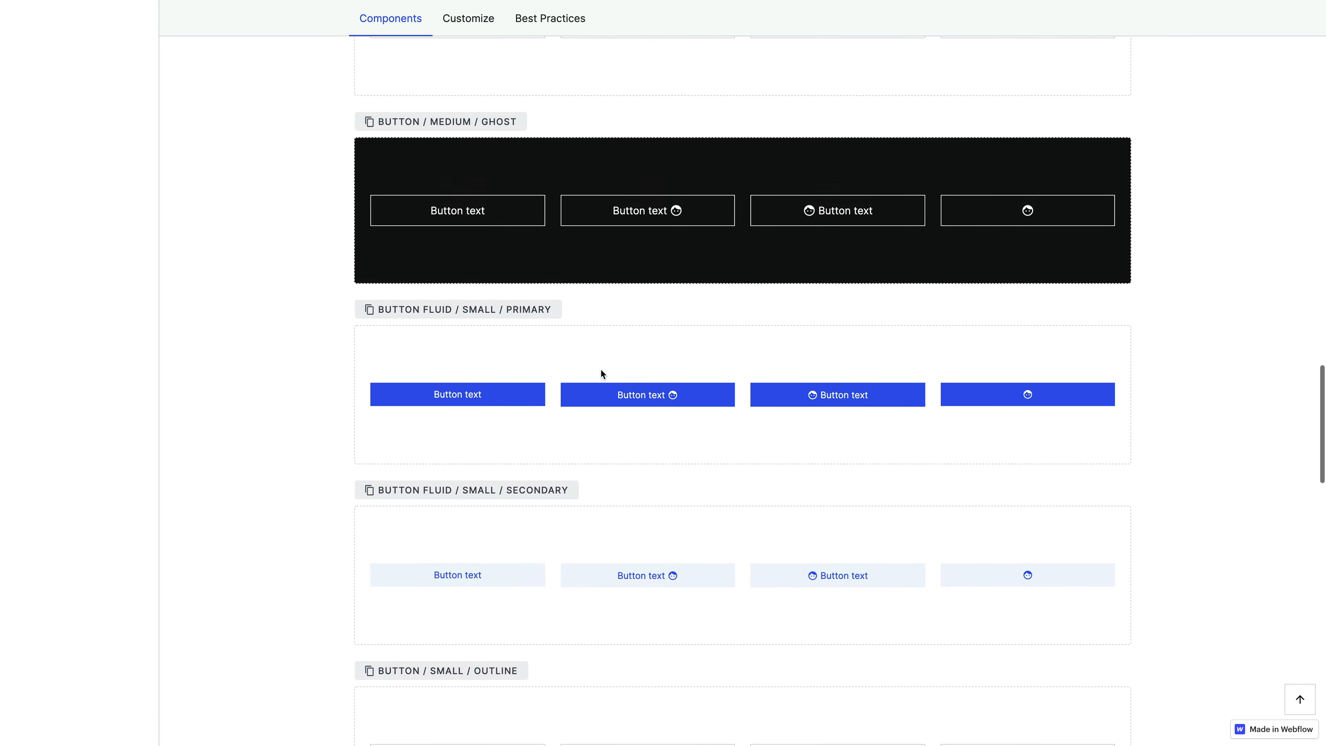
scroll(601, 370, "down", 4)
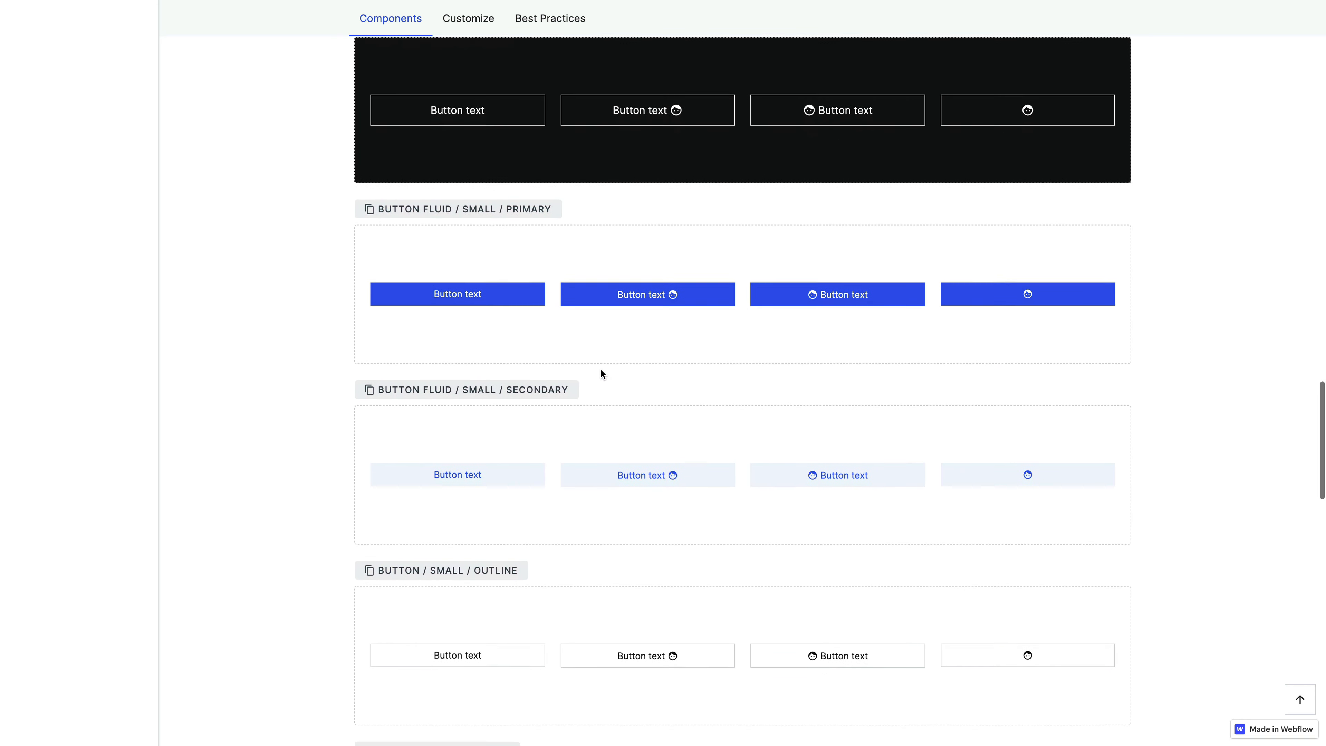
scroll(601, 370, "down", 7)
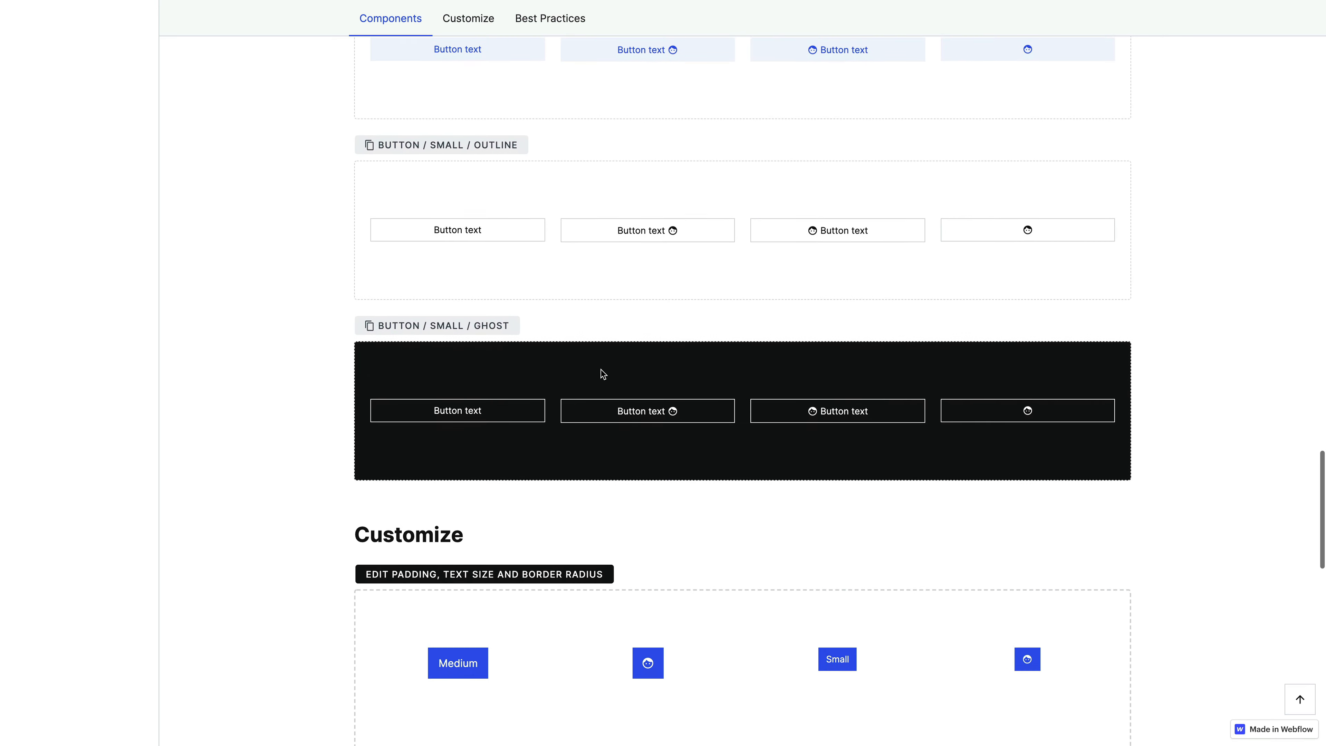
scroll(603, 374, "up", 15)
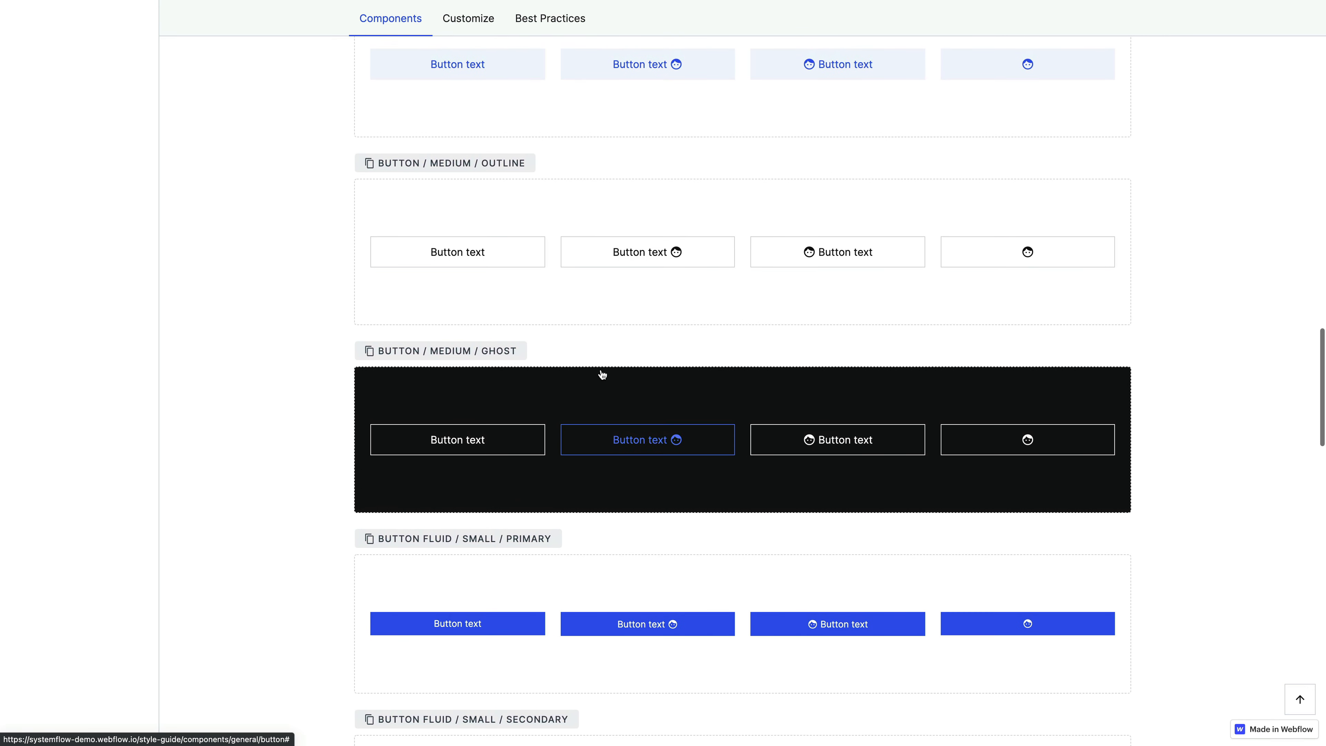
- Copy the "Button / Medium / Outline" component name, switch to the Webflow Designer and search for it in quick find
left_click(454, 168)
key("ctrl+Tab")
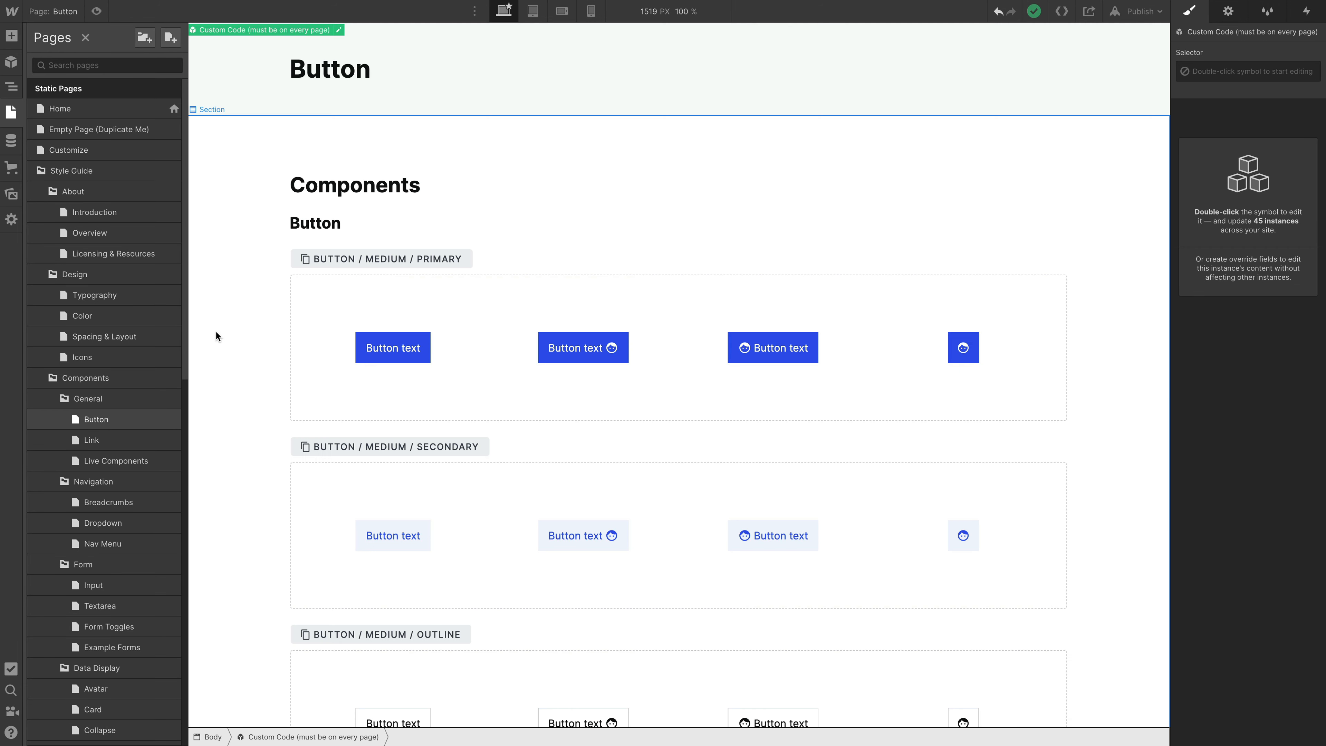
key("super+e")
key("super+v")
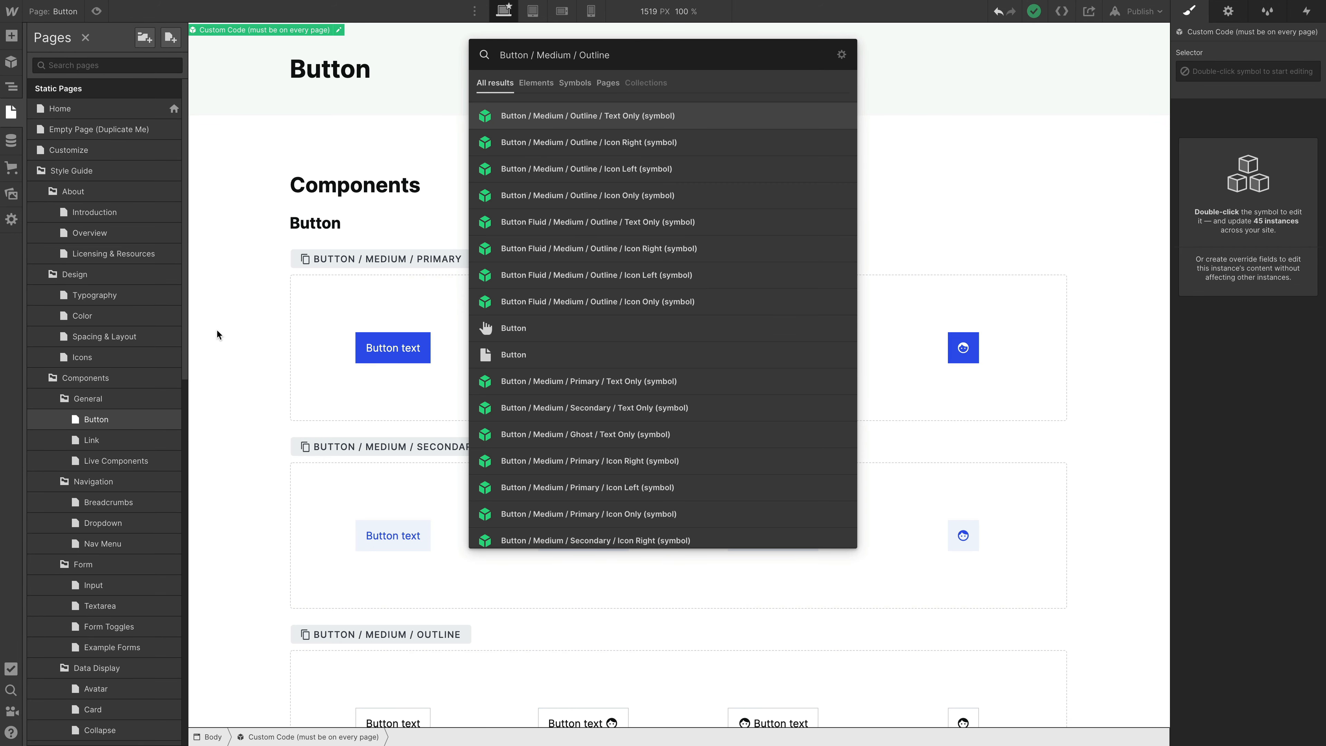
key("Escape")
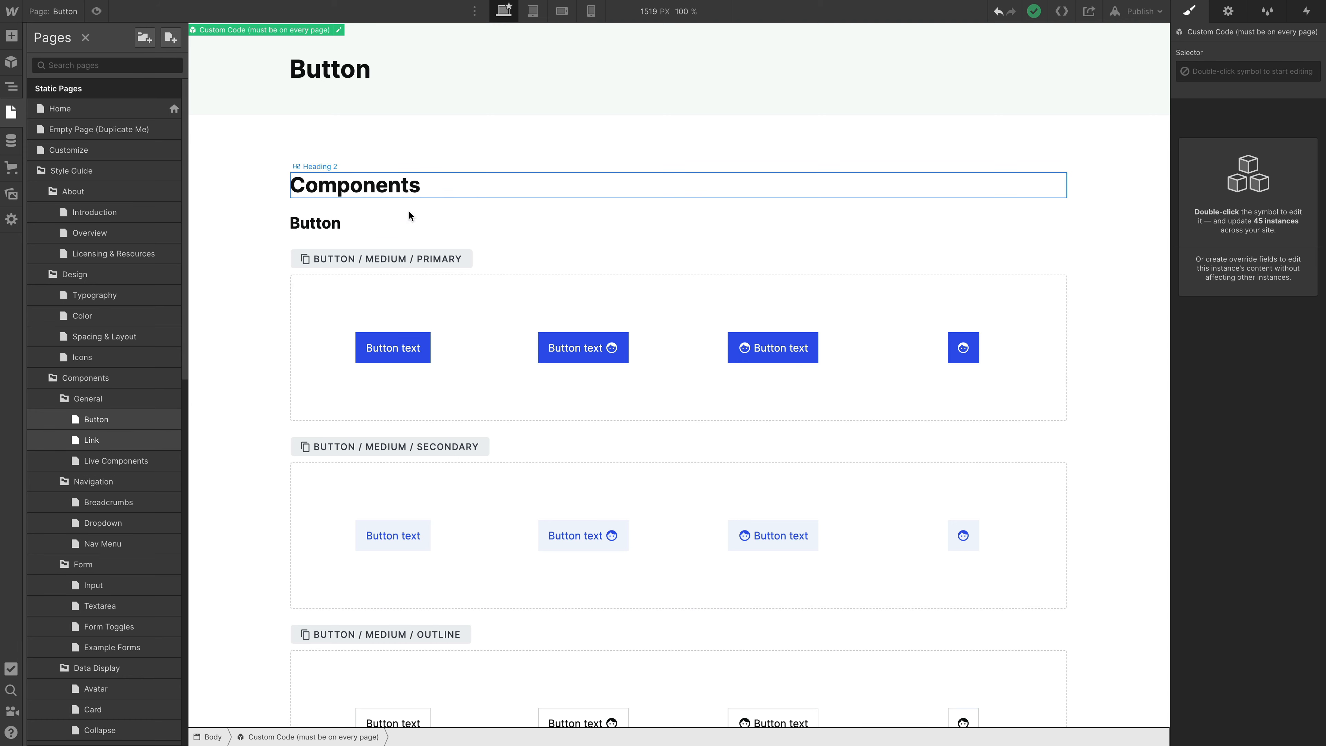
- Show the page's element structure and select the medium primary button with the icon on the right
key("z")
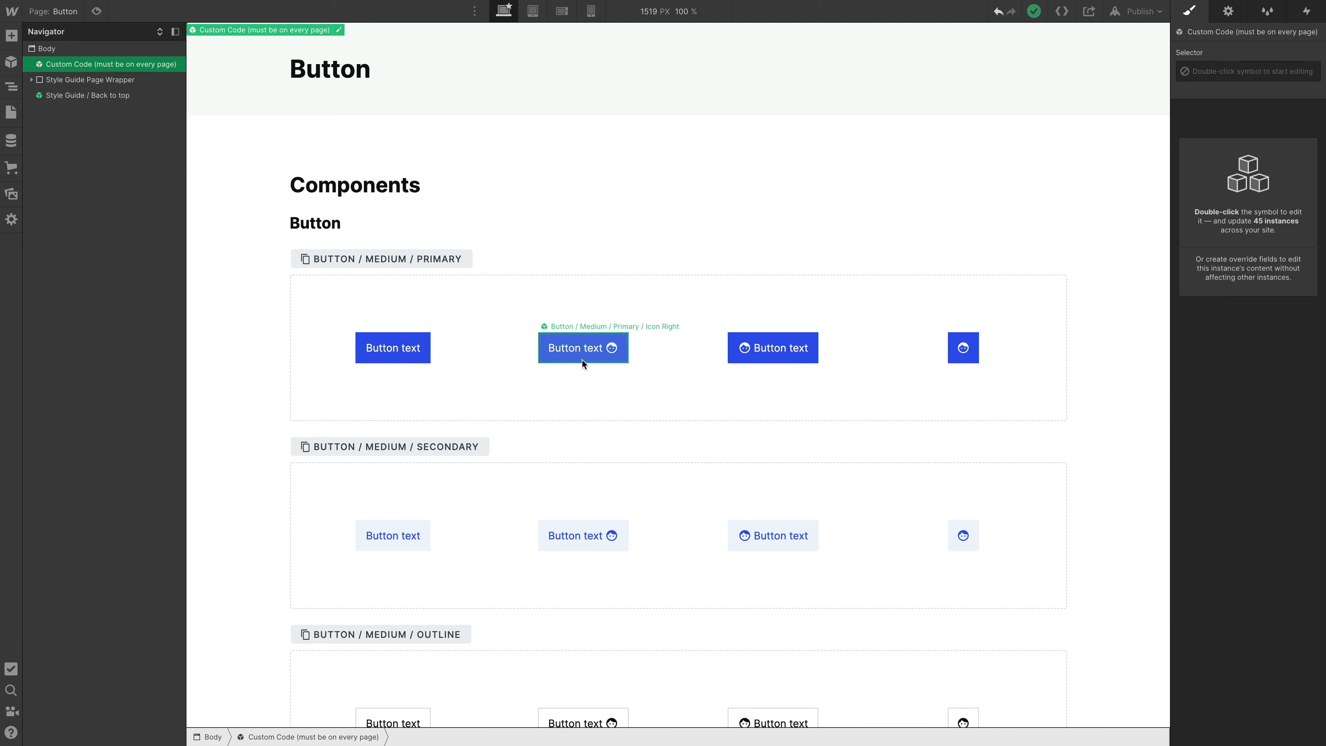
left_click(582, 360)
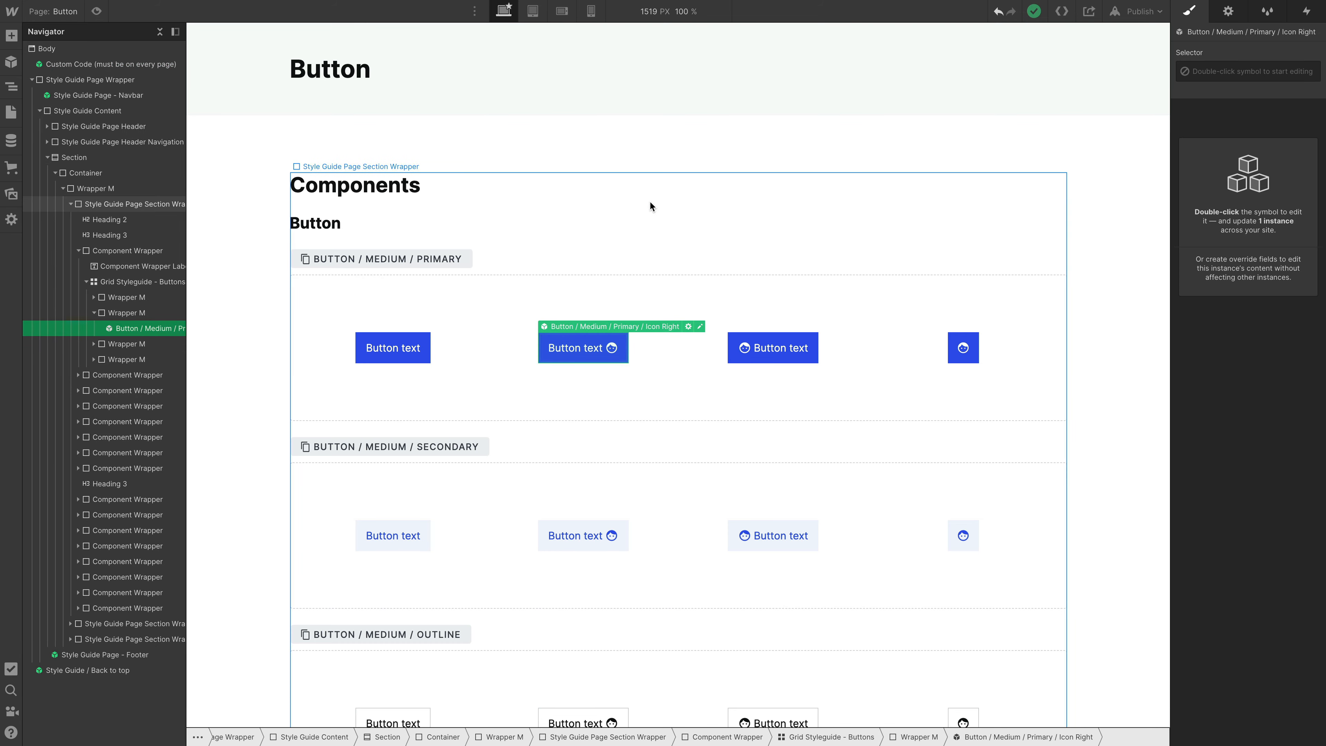
- In the Customize section, set the border radius of the Medium button to 8 px
scroll(710, 155, "down", 15)
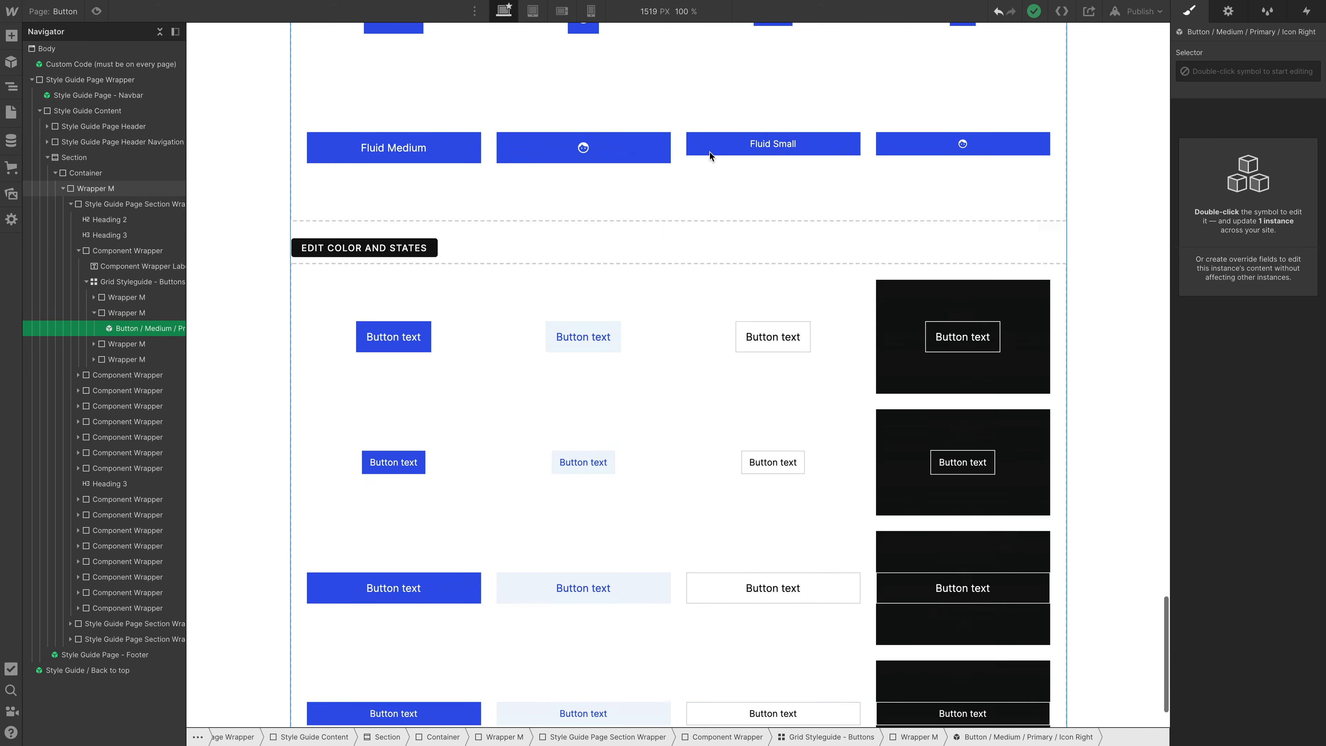
scroll(710, 152, "up", 6)
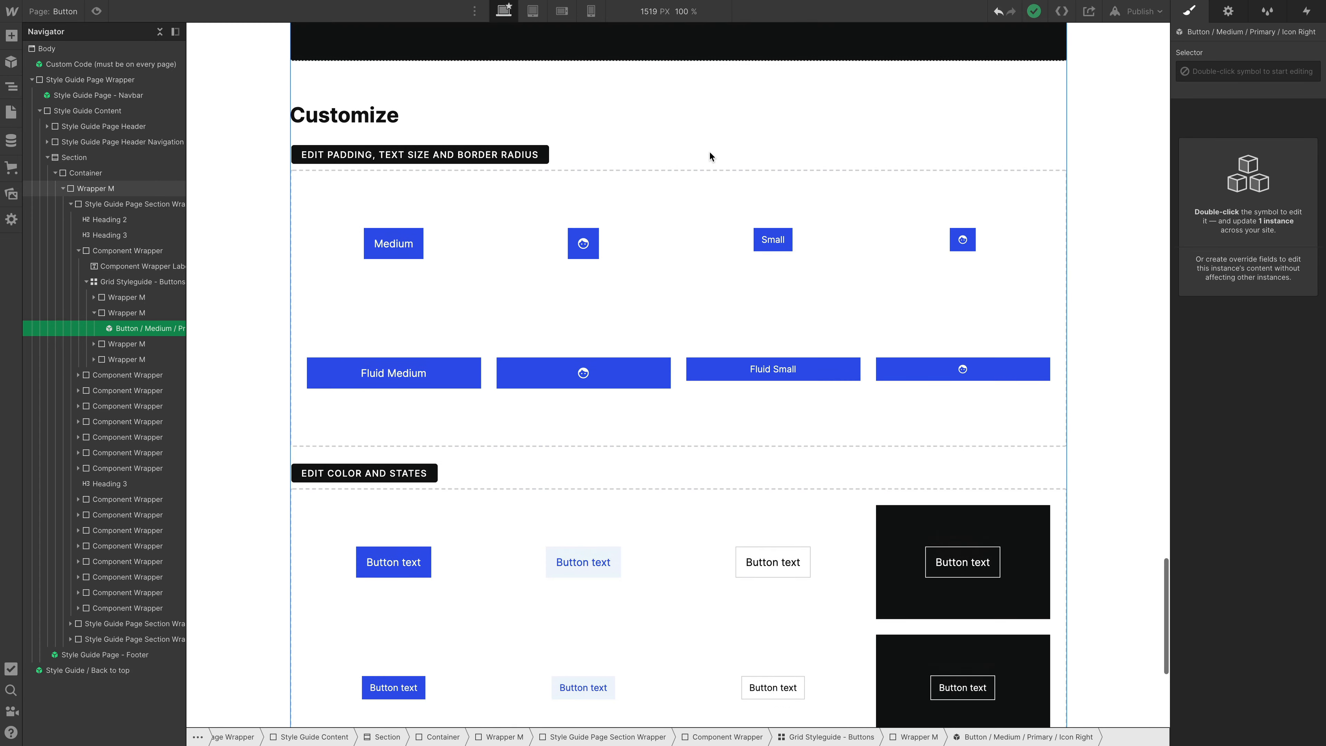
scroll(710, 155, "down", 2)
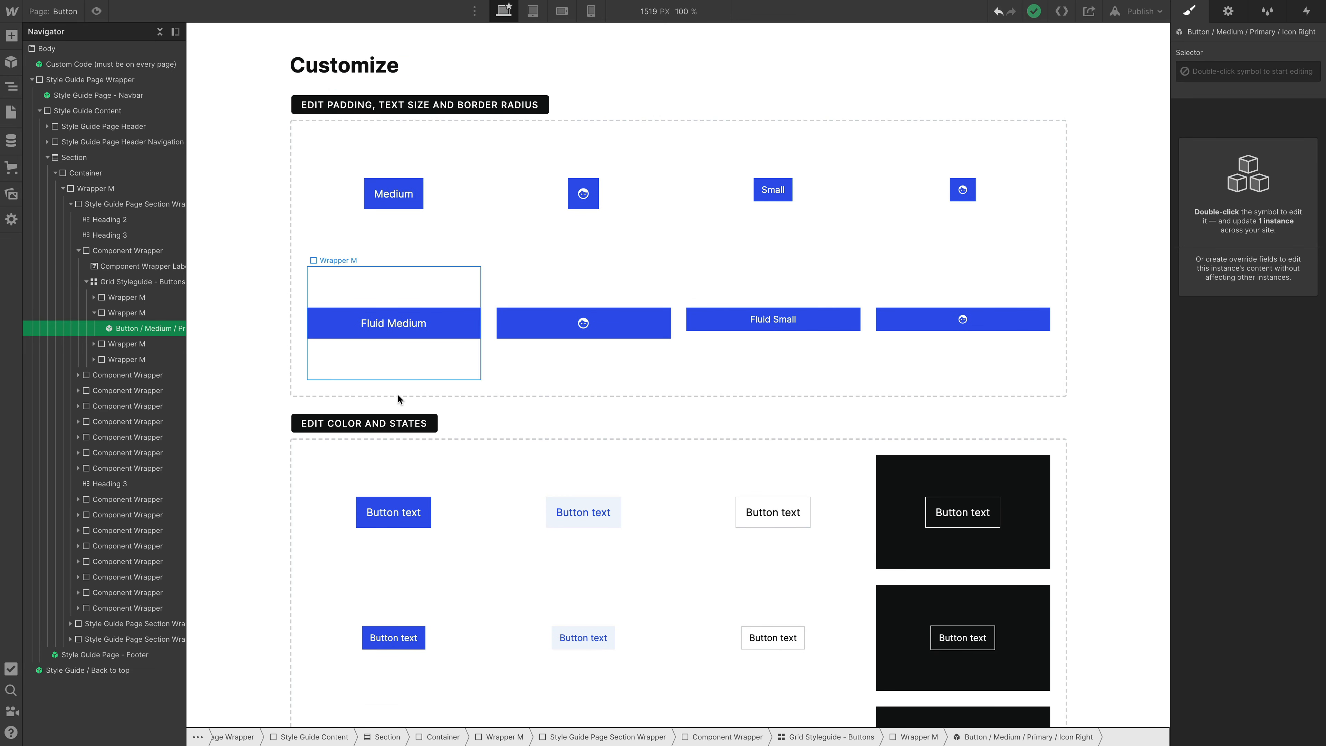
left_click(420, 199)
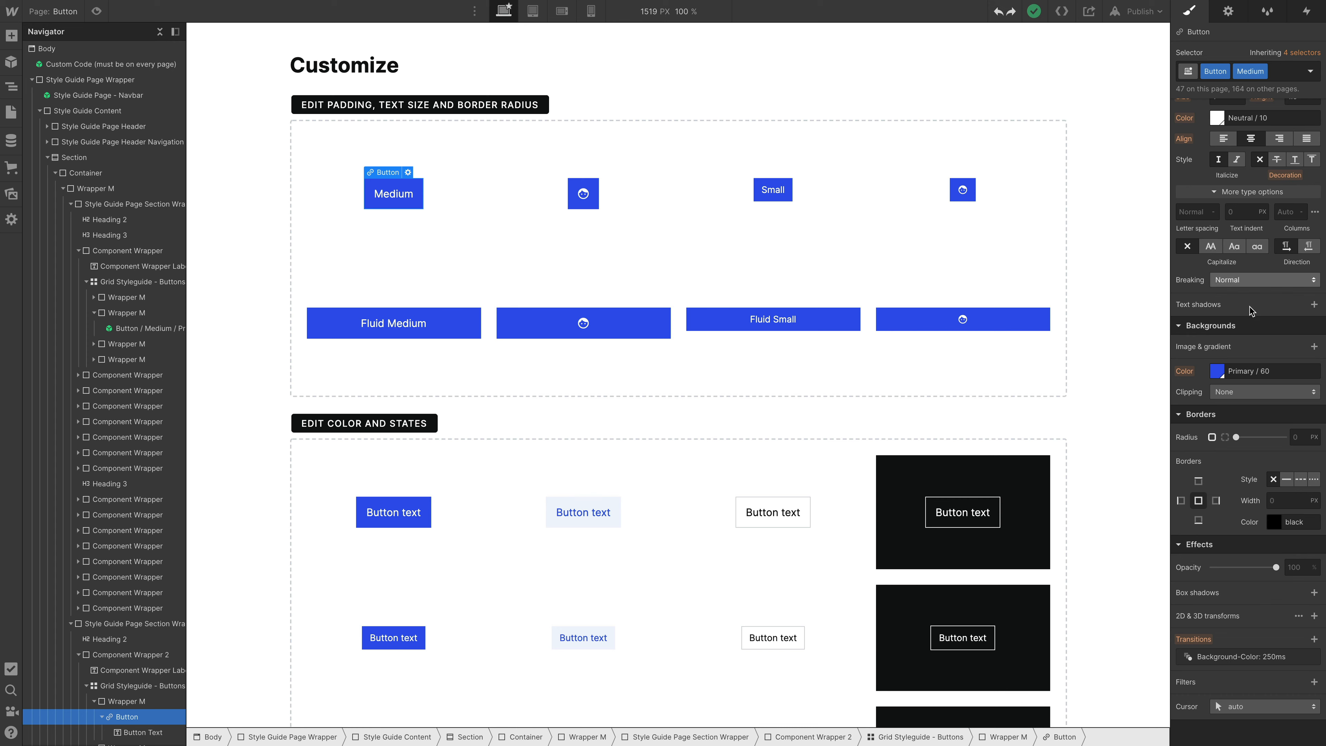
left_click(1302, 439)
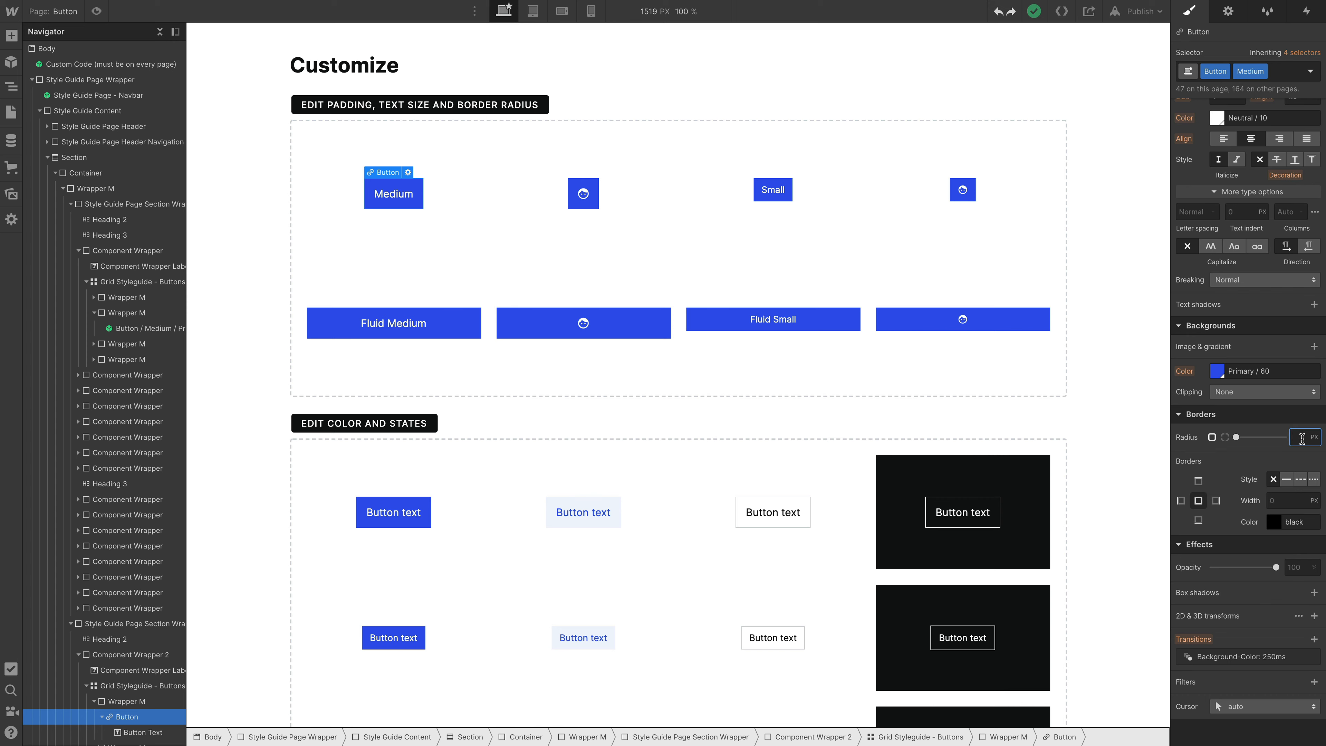
type("8")
key("Return")
- Try a 6 px border radius on the Small button and undo the Medium and Small radius changes
left_click(762, 199)
left_click(1298, 438)
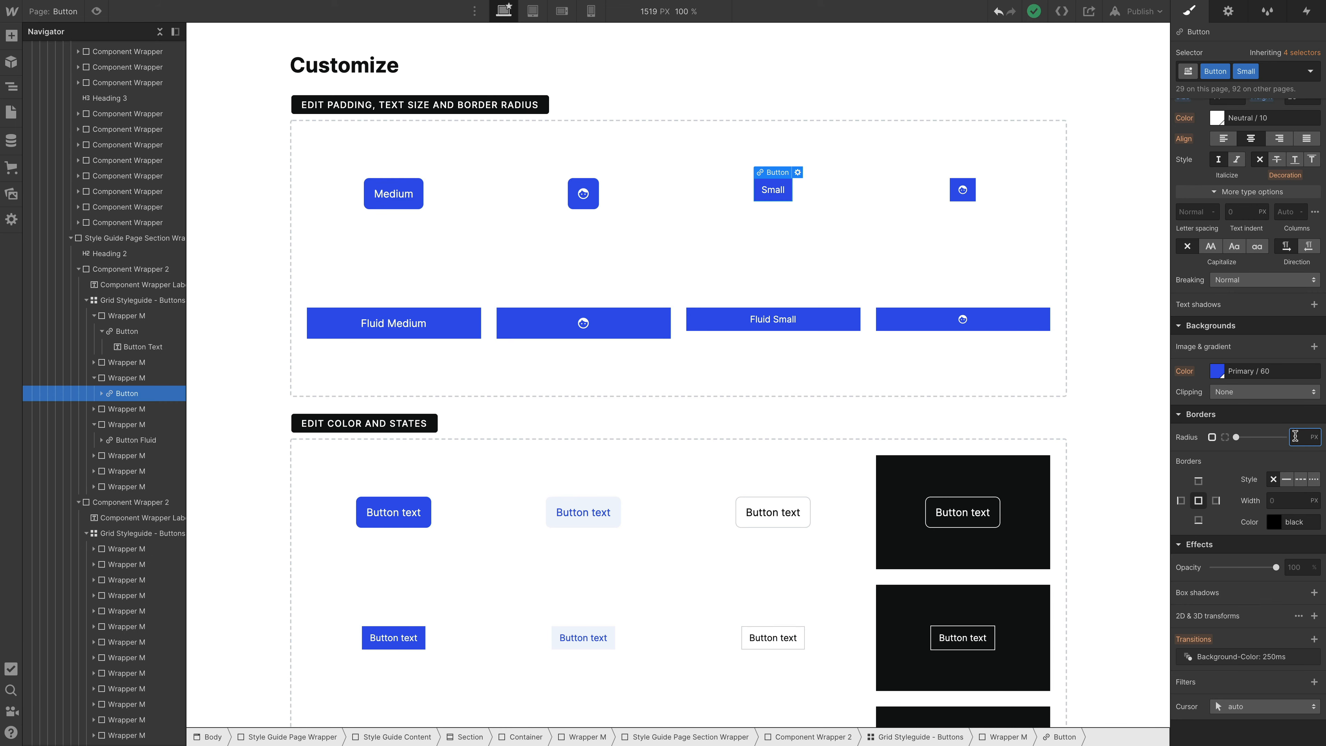
key("Return")
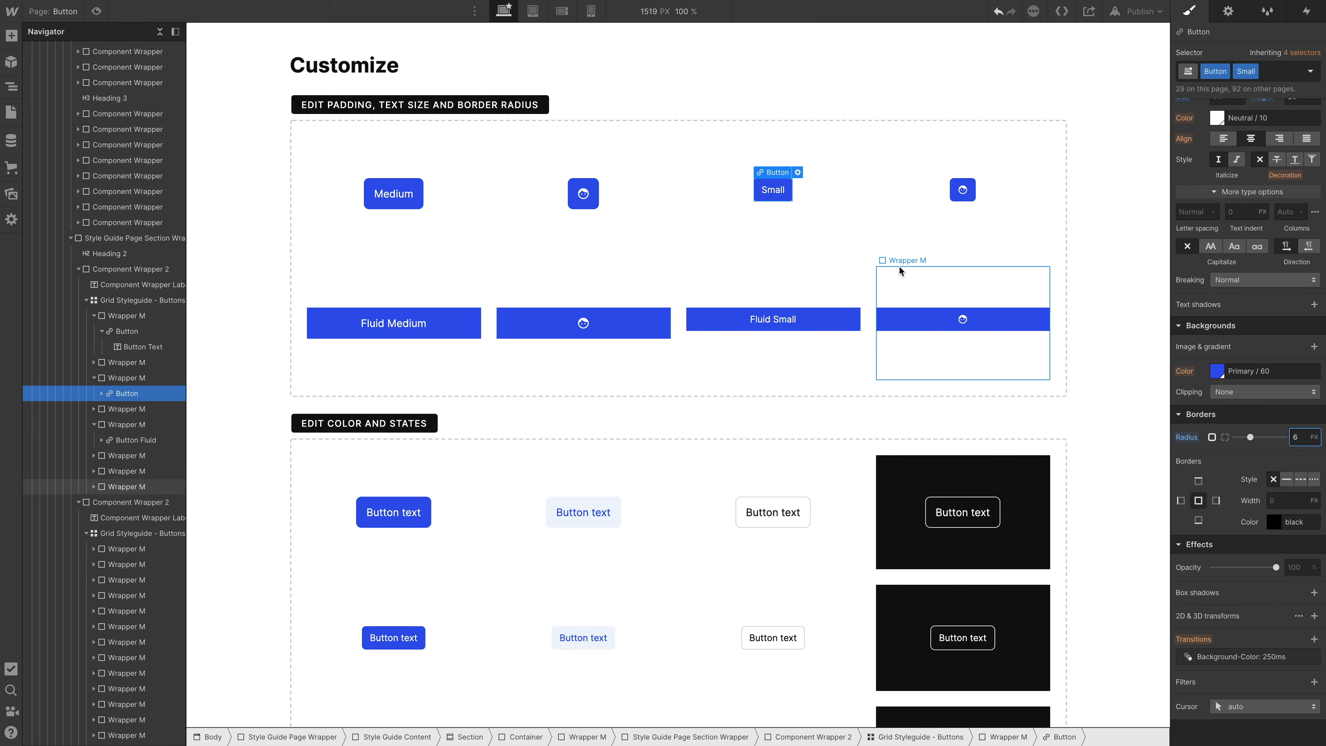
key("BackSpace")
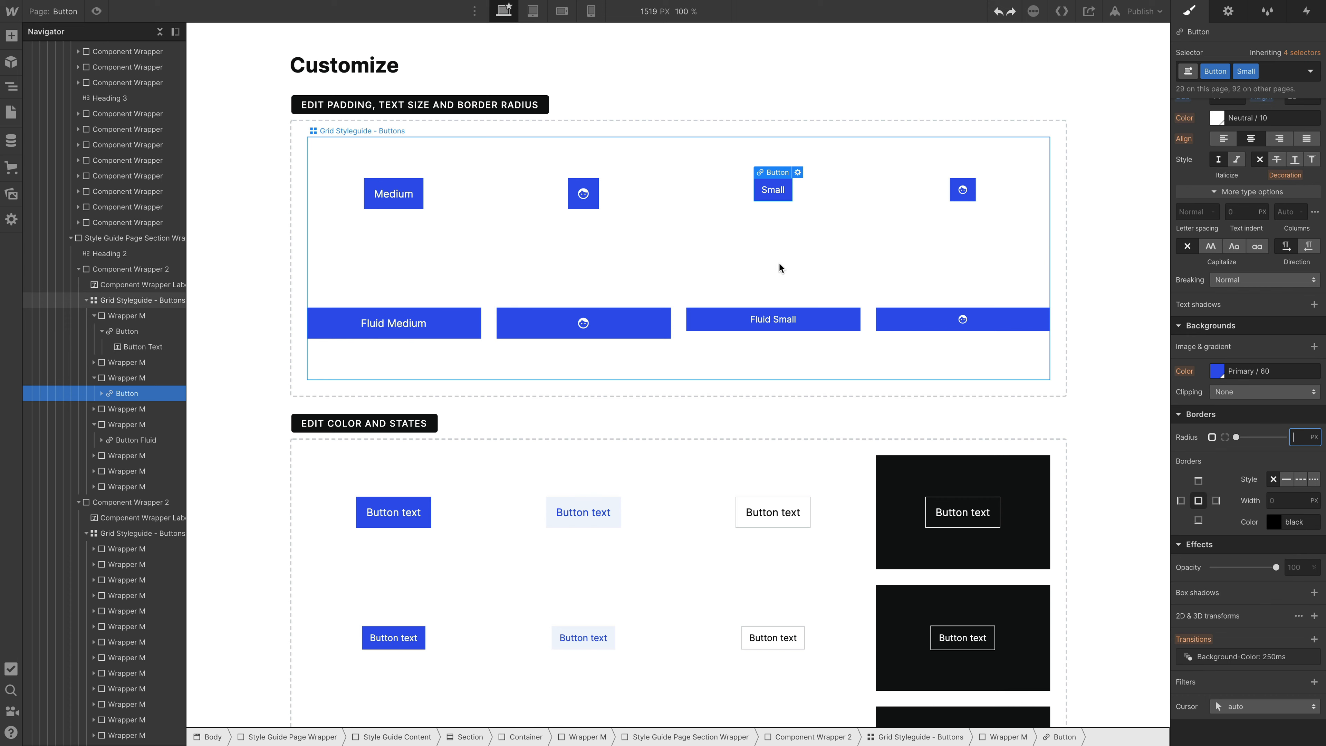
- Remove the Medium combo class from the Medium button and set the base Button class's border radius to 6 px
left_click(420, 205)
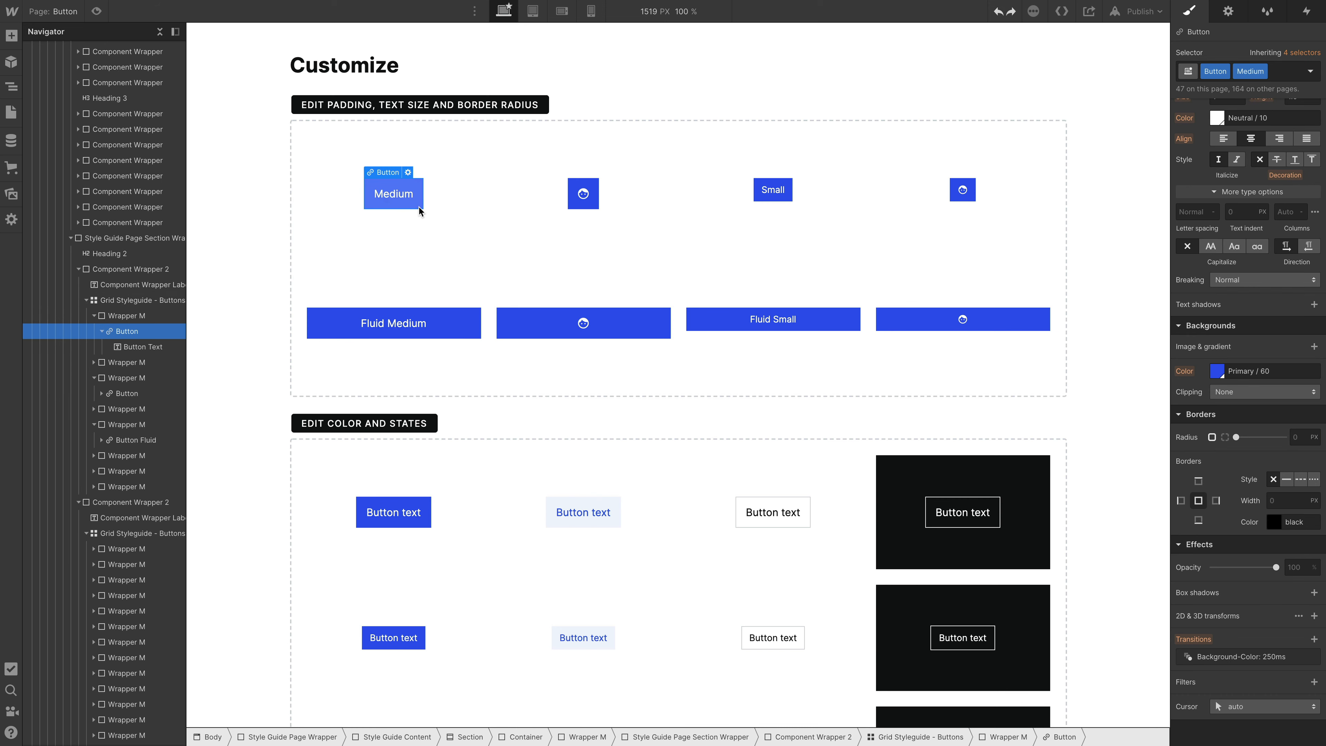
left_click(1263, 71)
left_click(1262, 120)
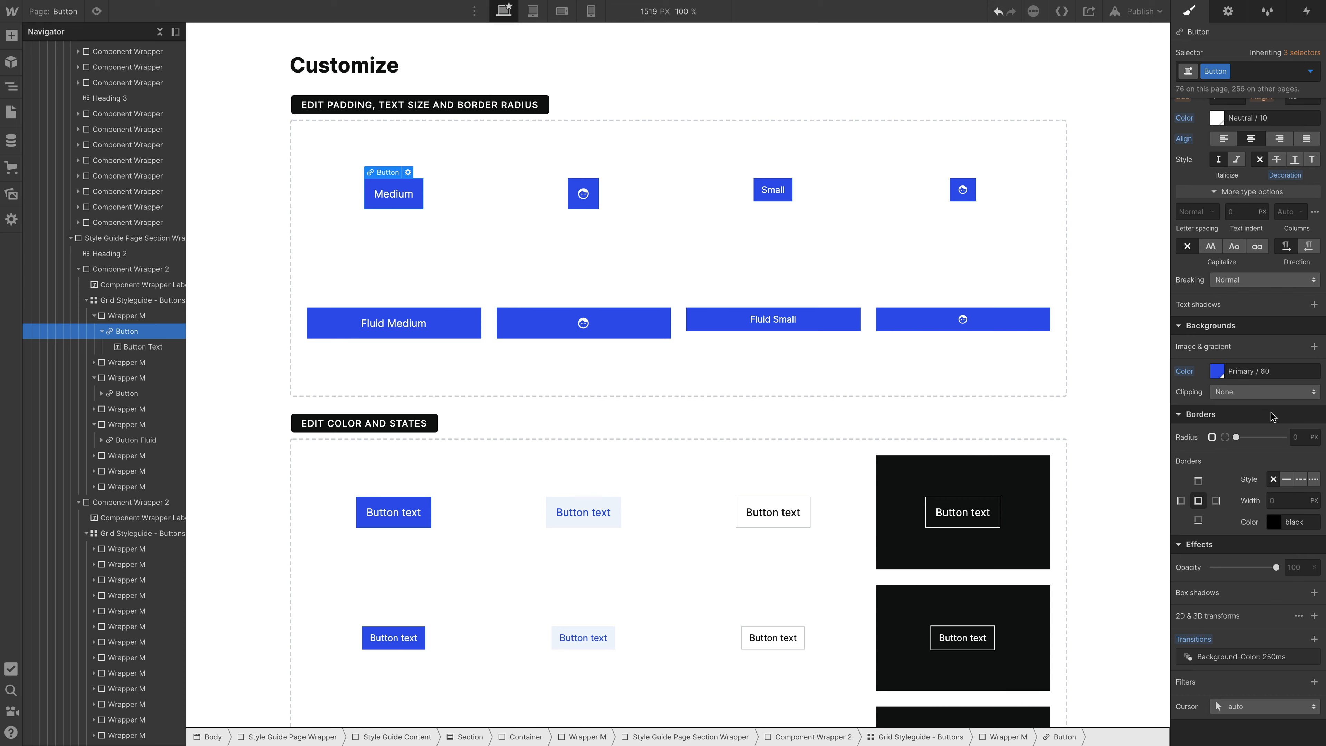
left_click(1299, 440)
key("Return")
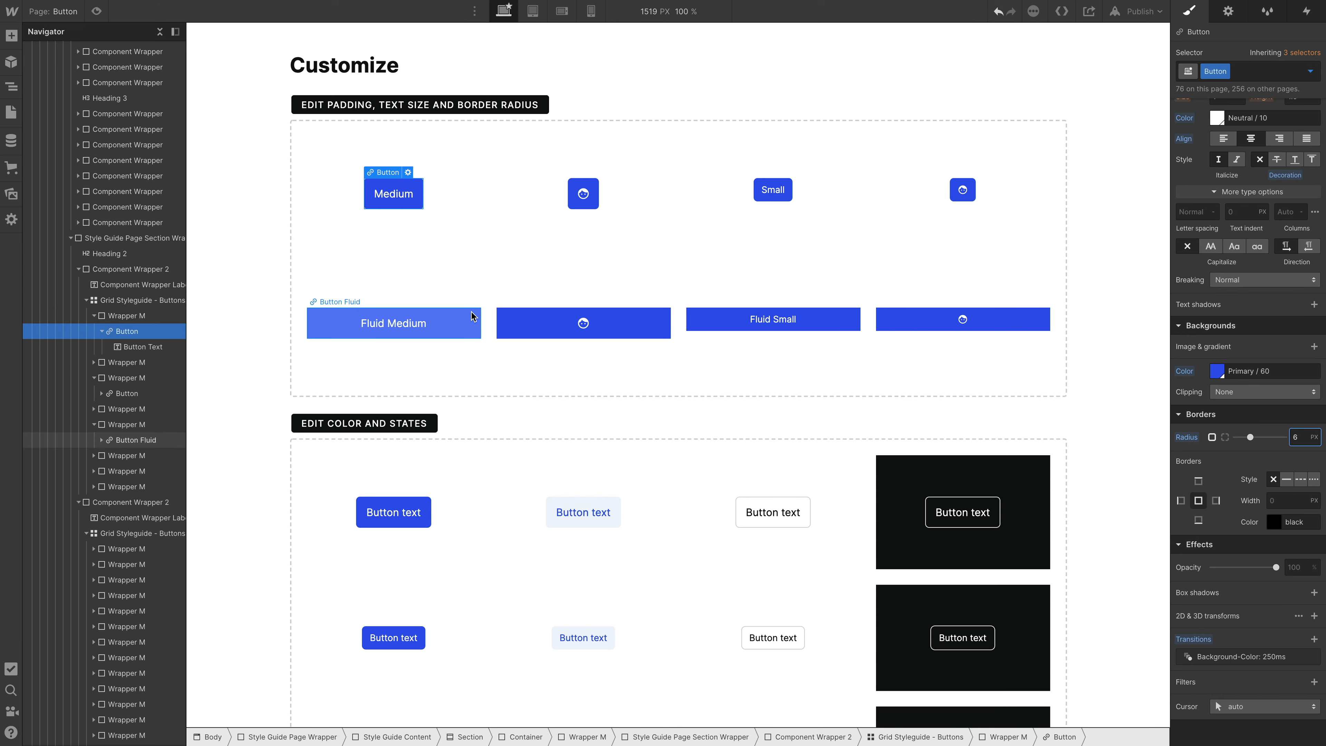
- Reapply the existing Medium combo class to the selected button
left_click(1245, 72)
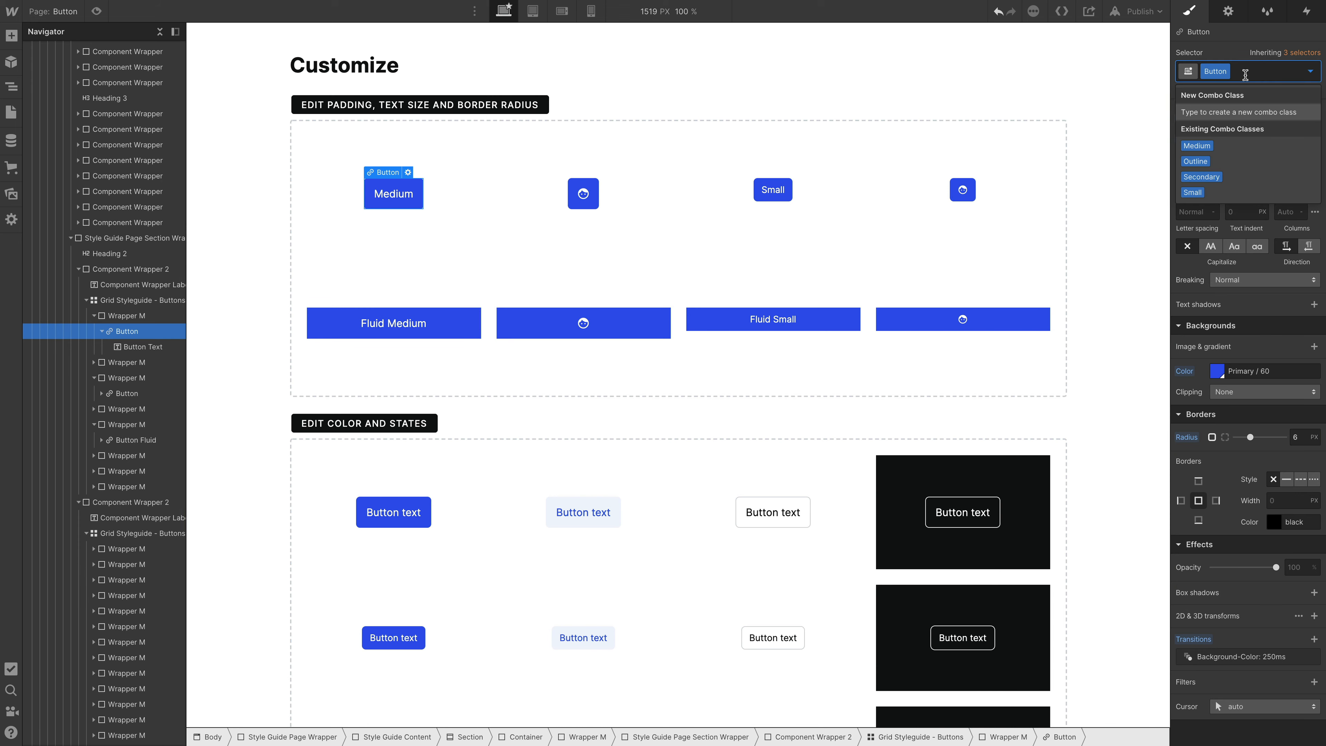
type("Me")
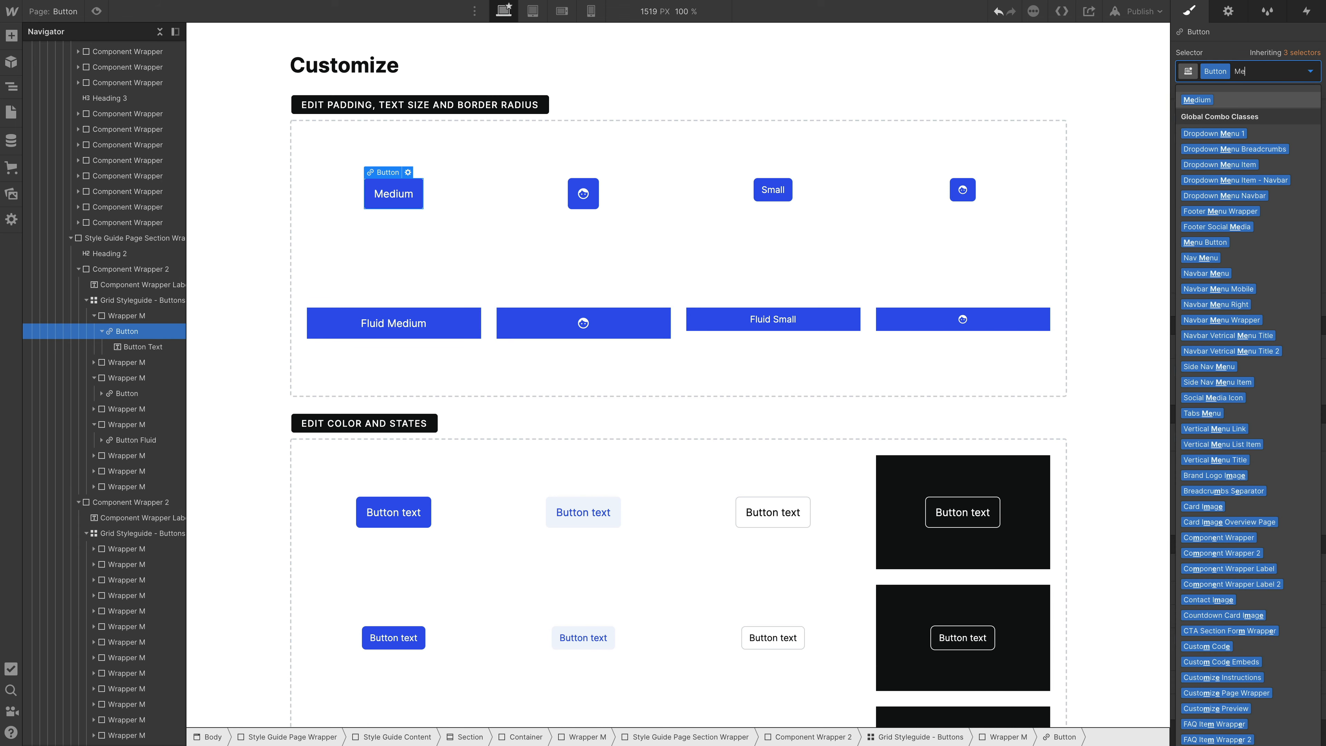
key("Return")
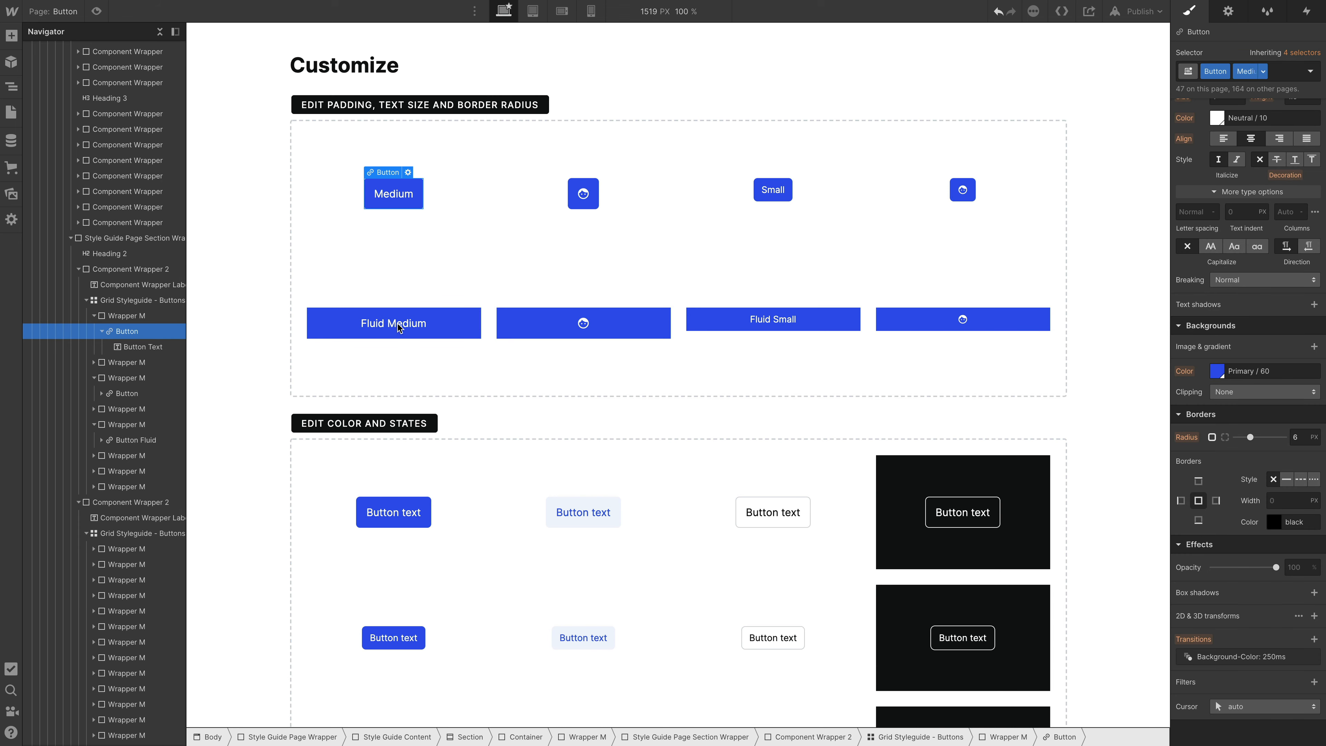
- Set the border radius of the Button Fluid class to 6 px using the Fluid Medium button
left_click(454, 324)
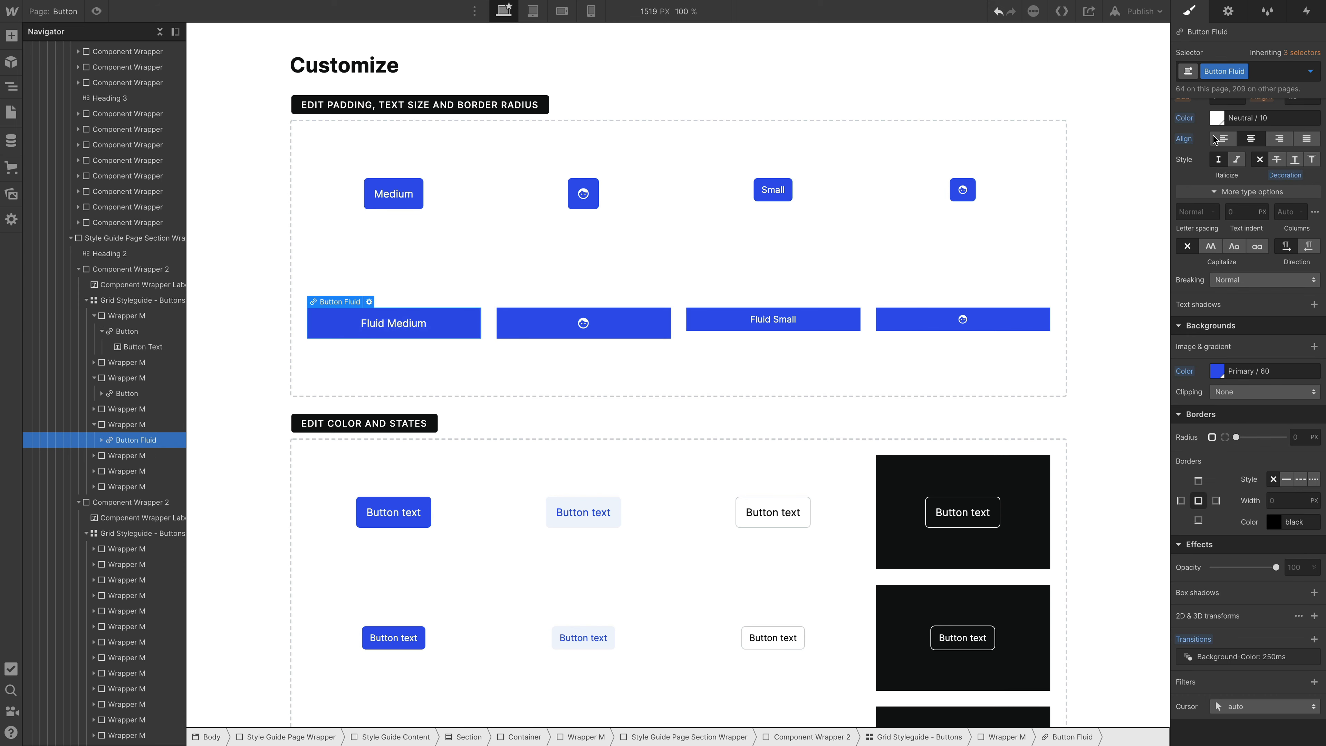
left_click(1297, 438)
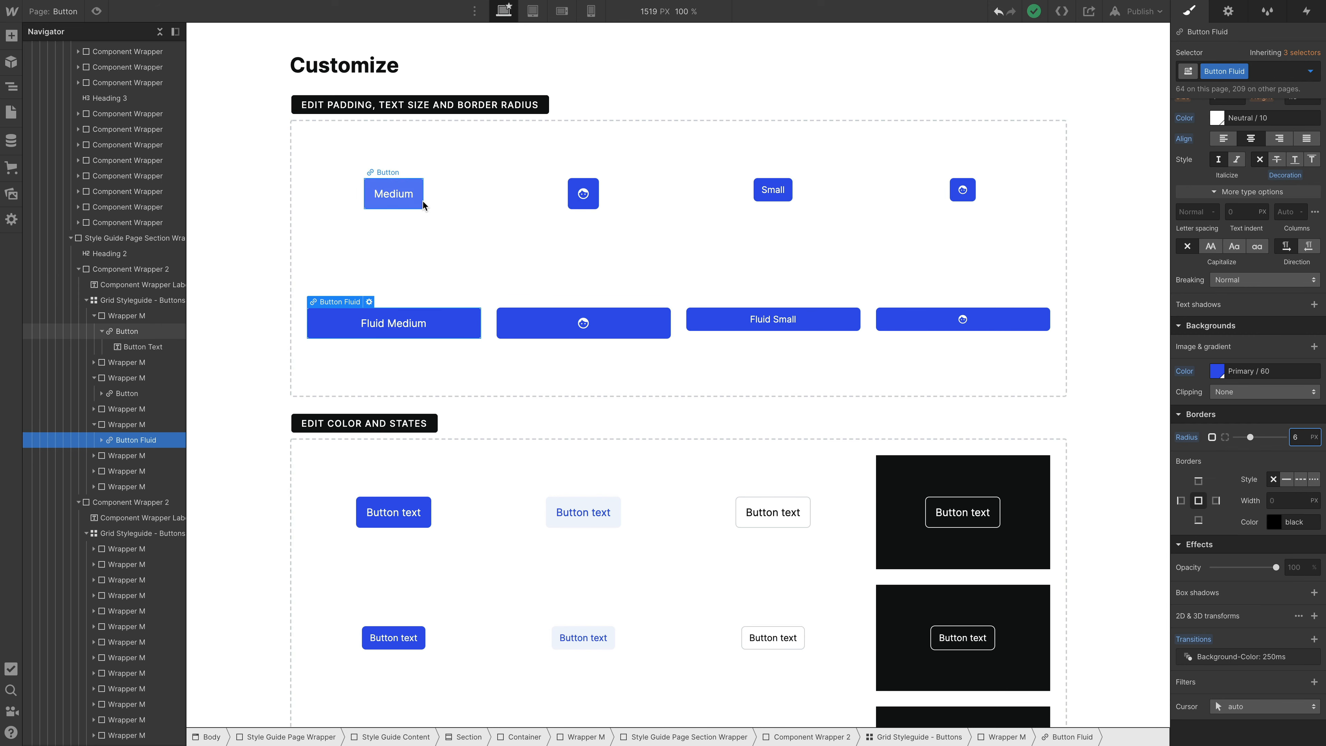
- Set the background color of the first Medium button in the color and states section to Secondary / 60
left_click(427, 511)
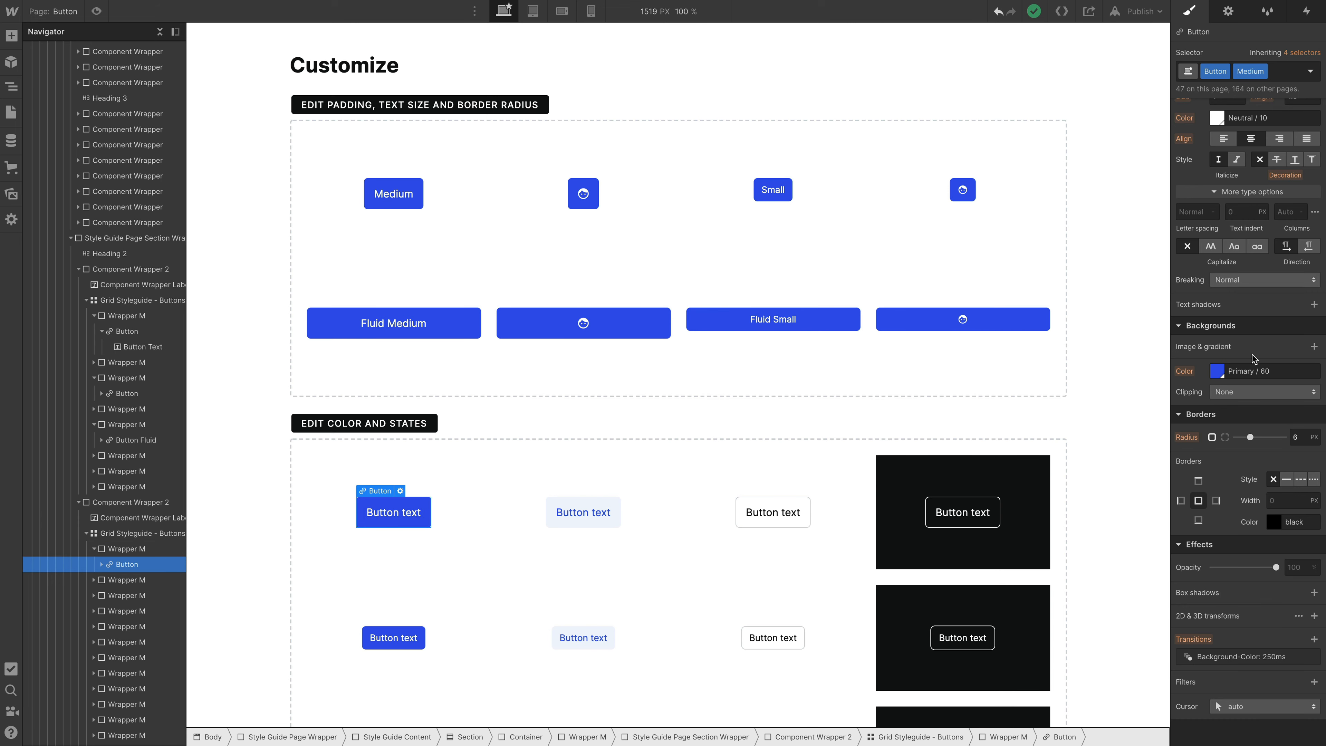
left_click(1220, 371)
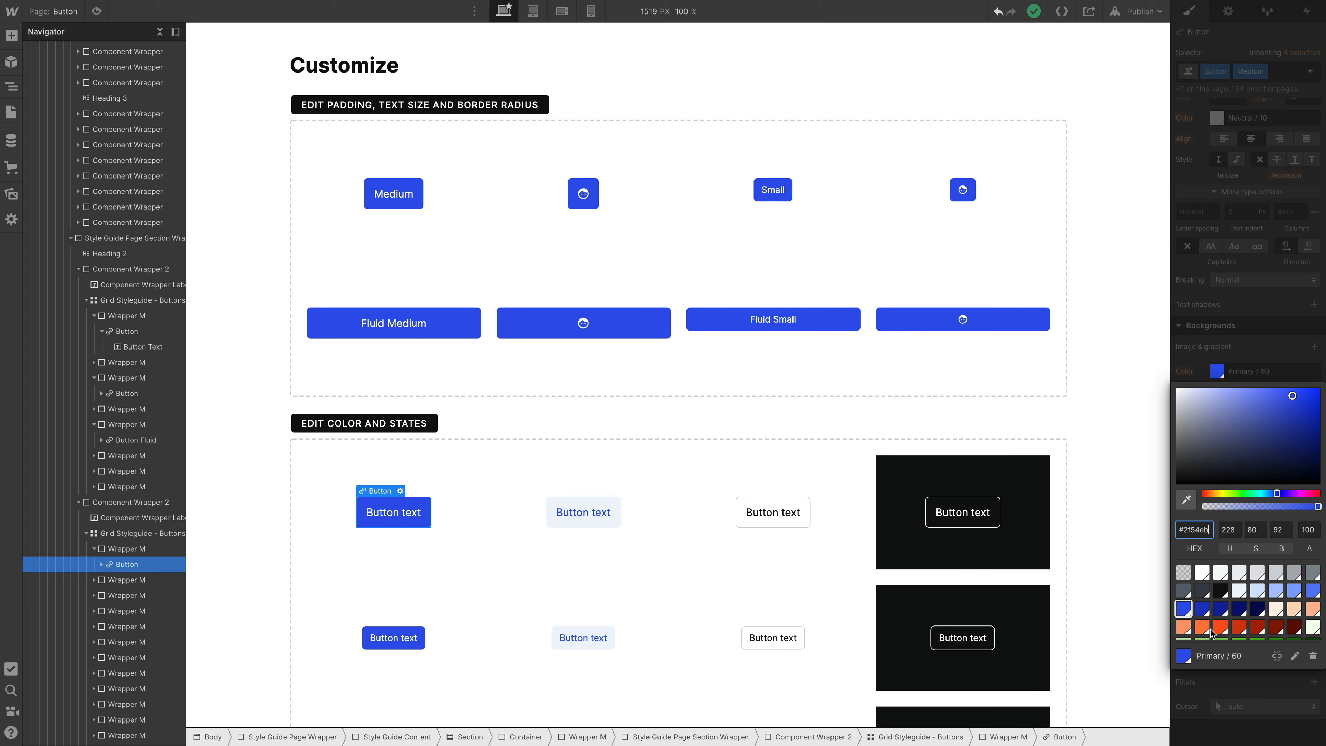
left_click(1221, 628)
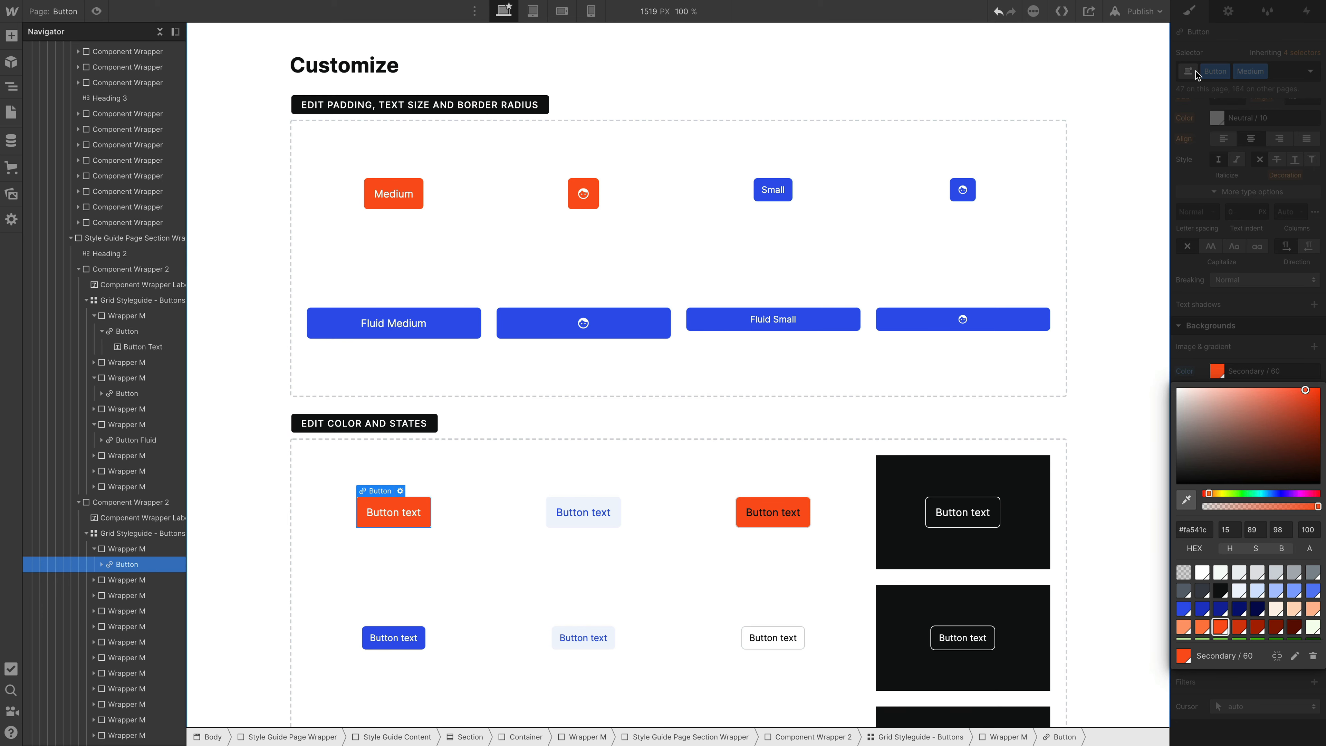
scroll(1246, 184, "up", 2)
left_click(1247, 136)
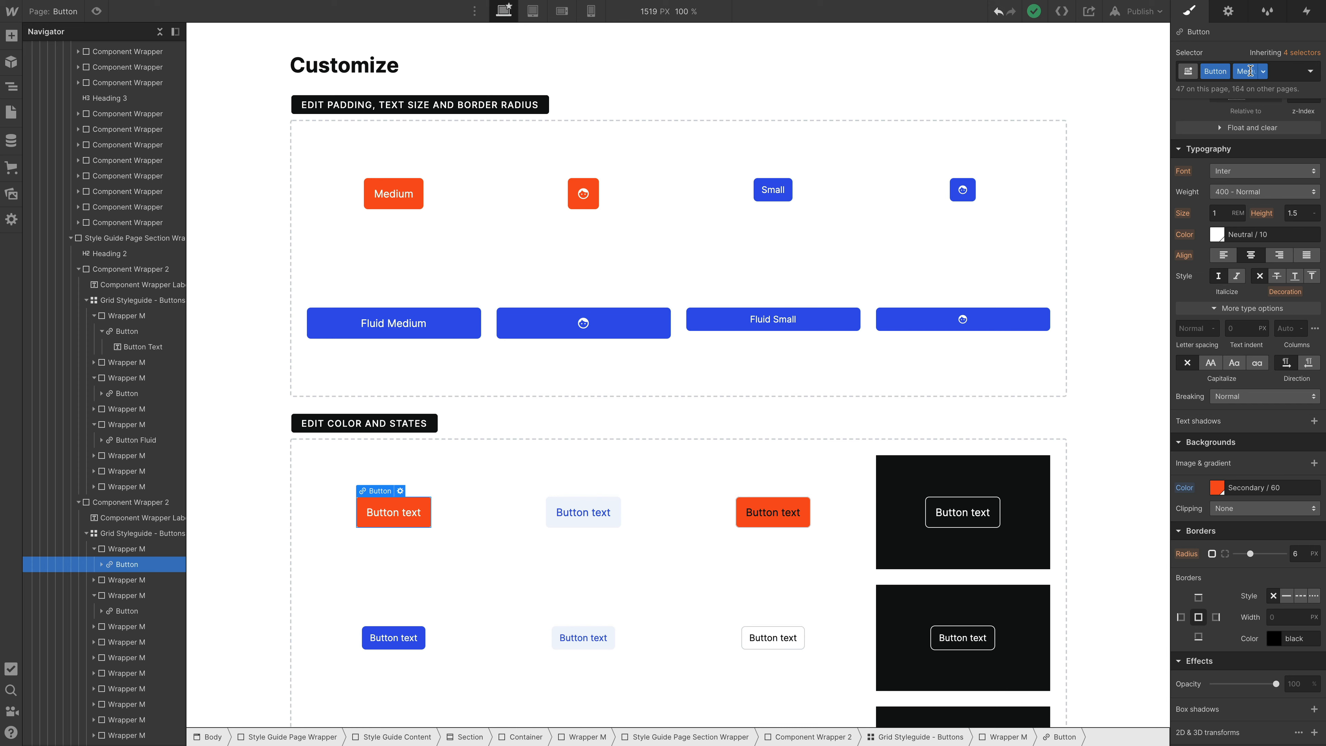
- Set the background color of the Medium button's Hover state to Secondary / 50
left_click(1310, 72)
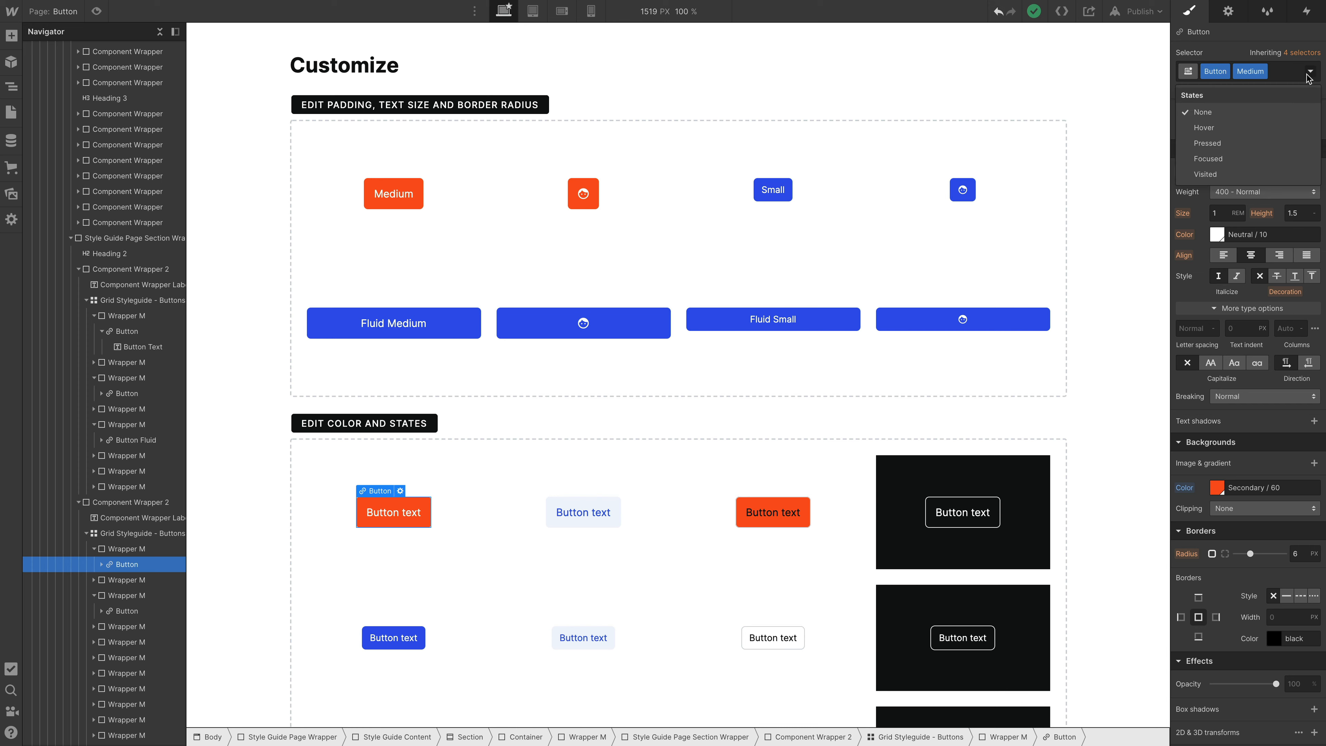
left_click(1244, 127)
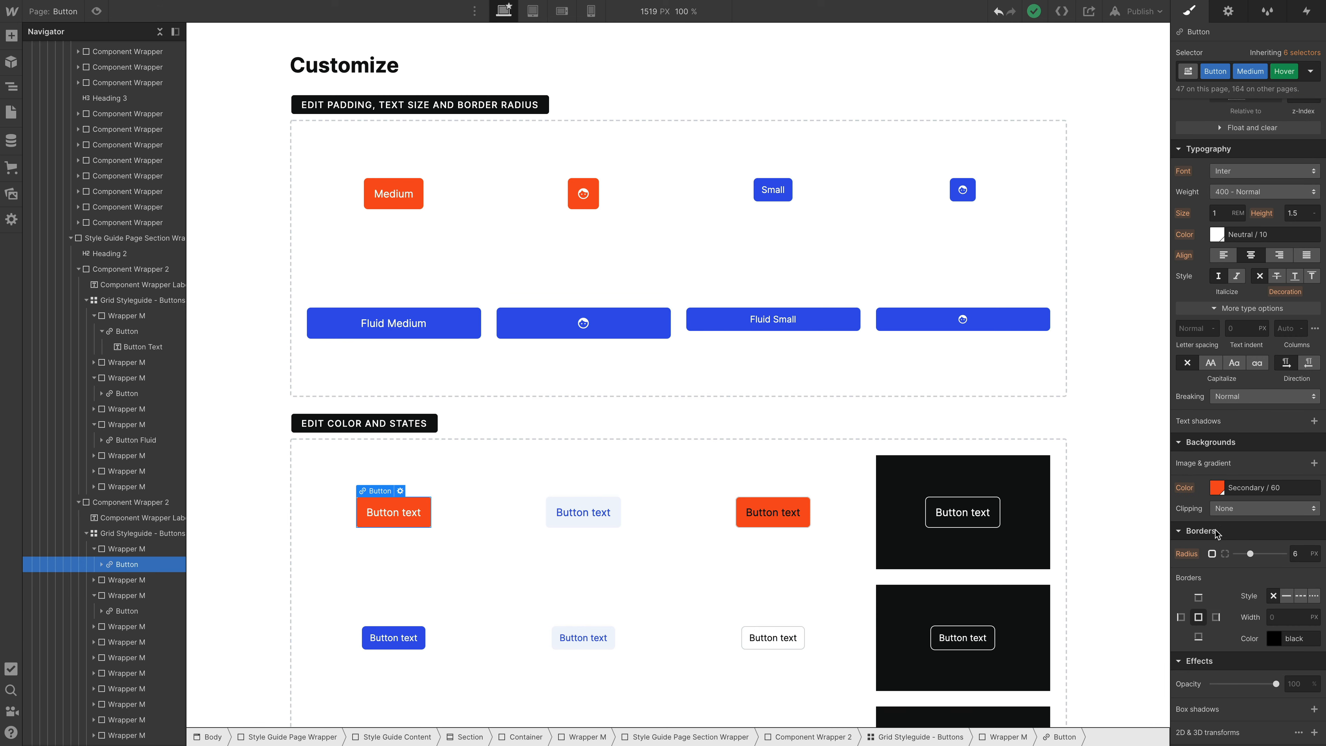
left_click(1217, 487)
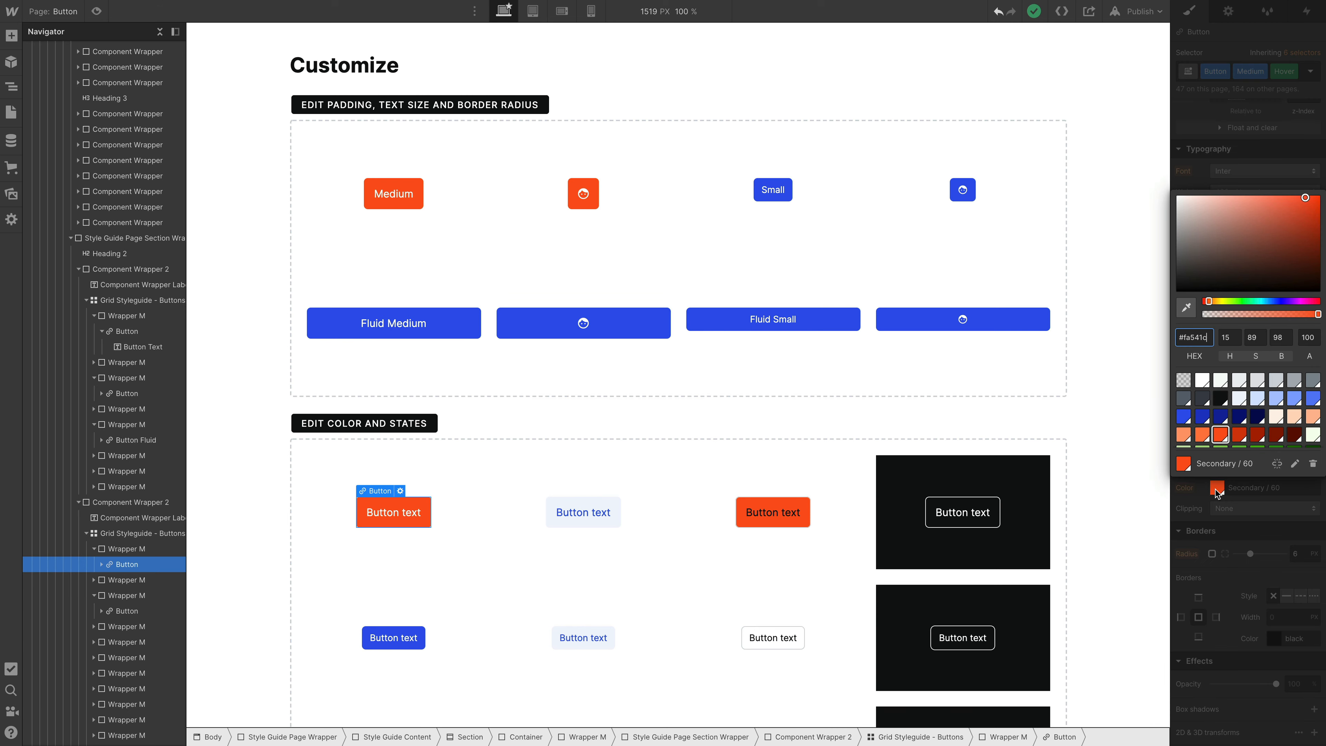
left_click(1202, 434)
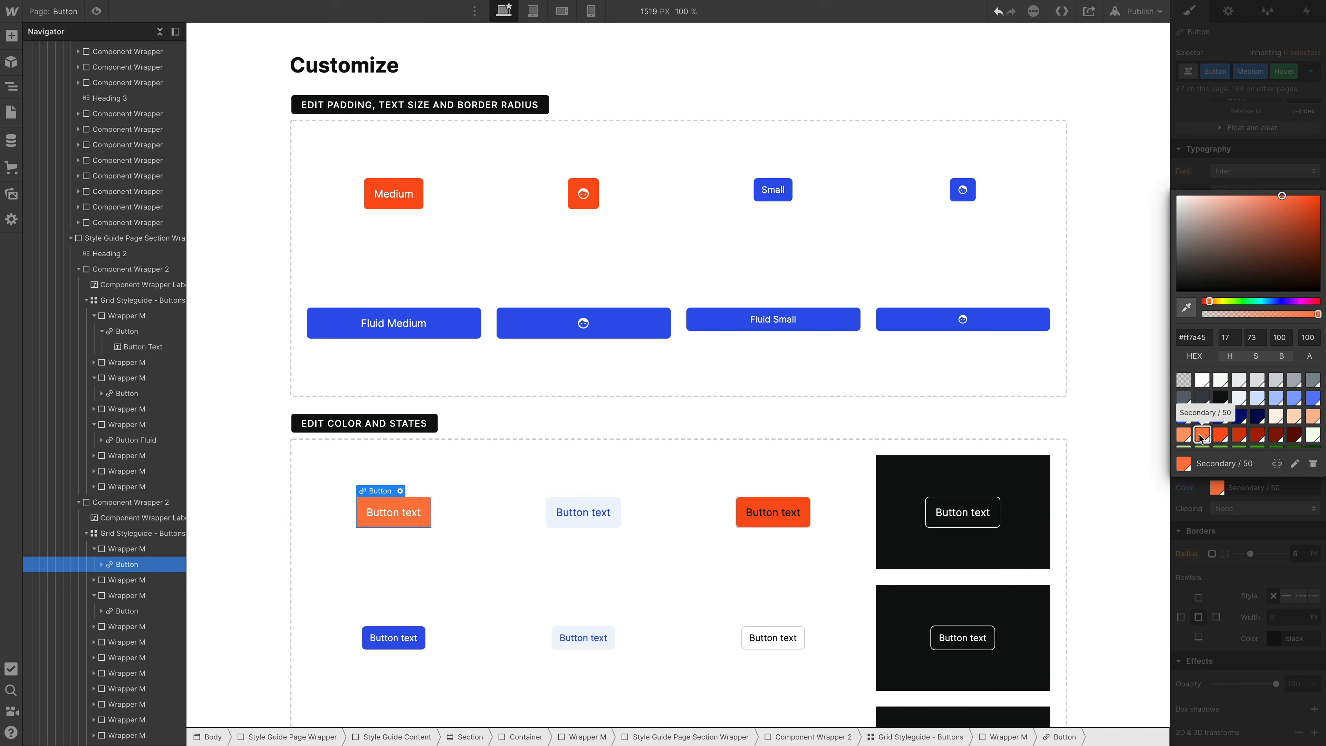
left_click(473, 468)
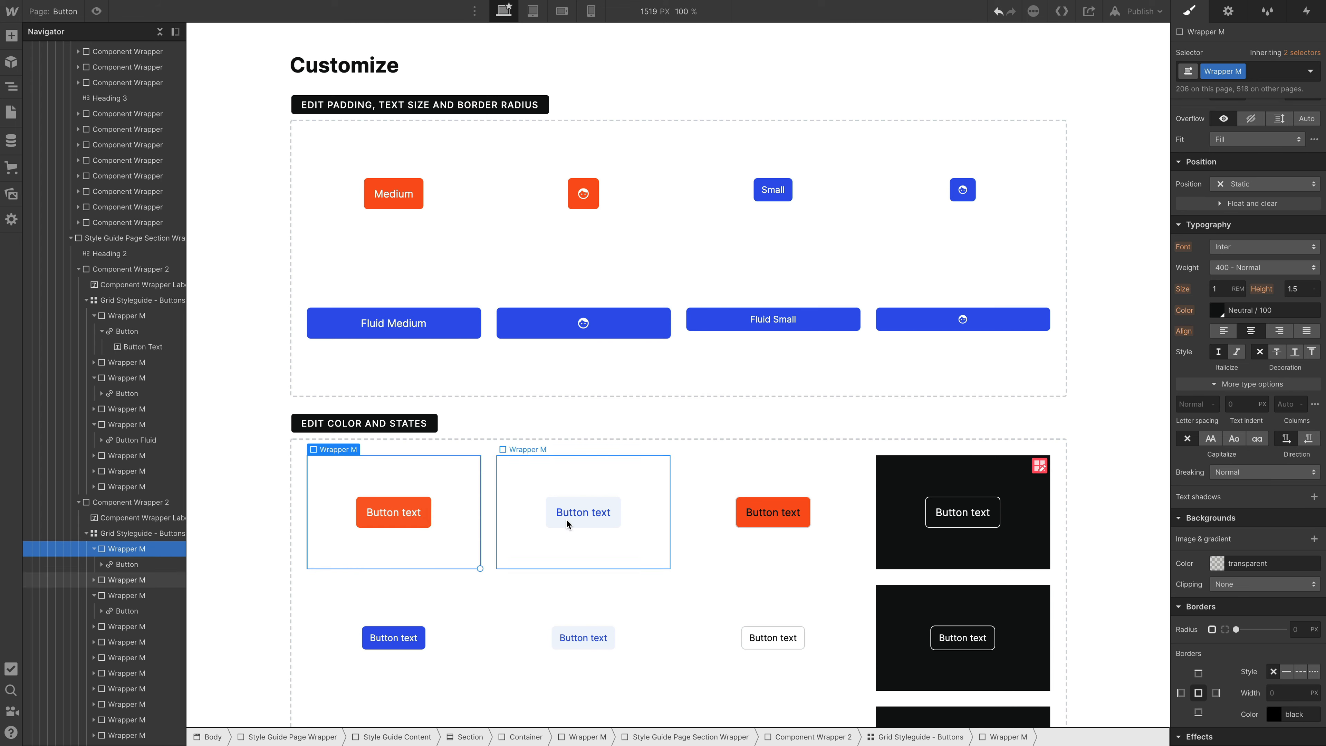
left_click(409, 524)
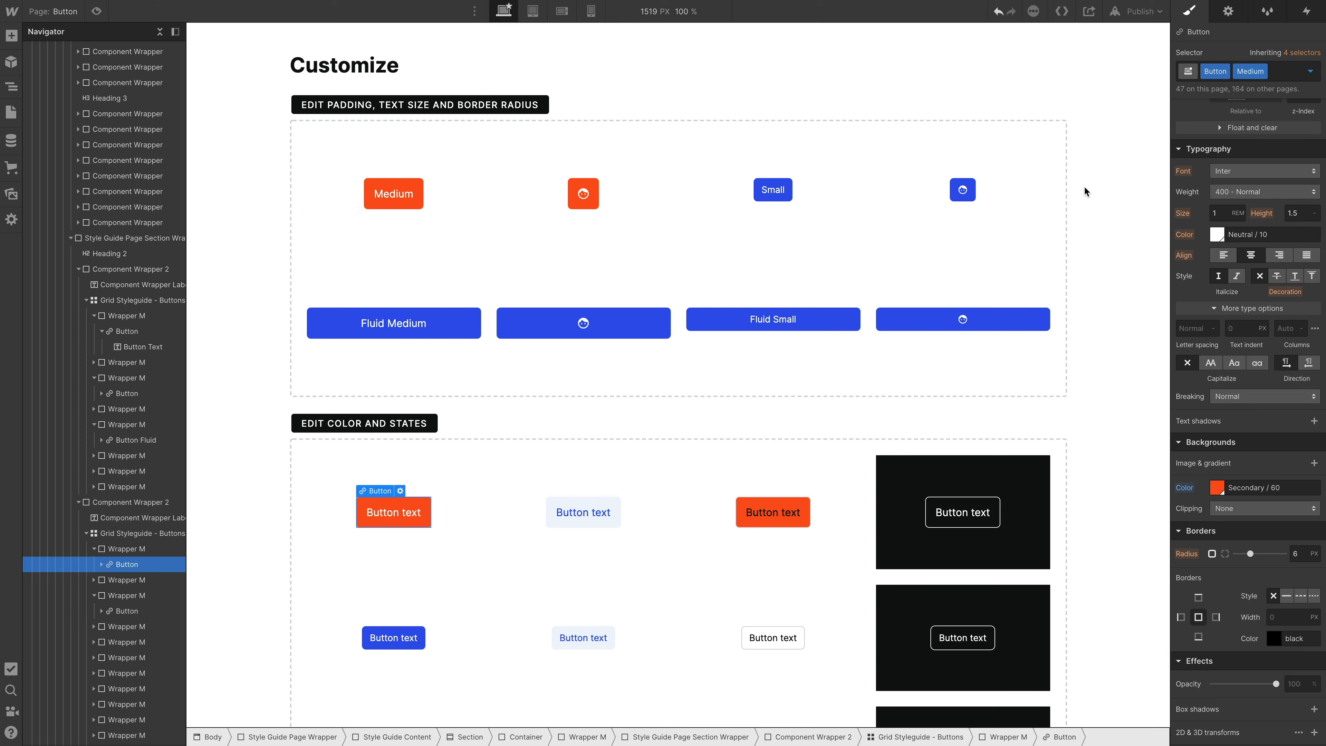
- Inspect the Hover state styling of the Medium Secondary button
left_click(600, 513)
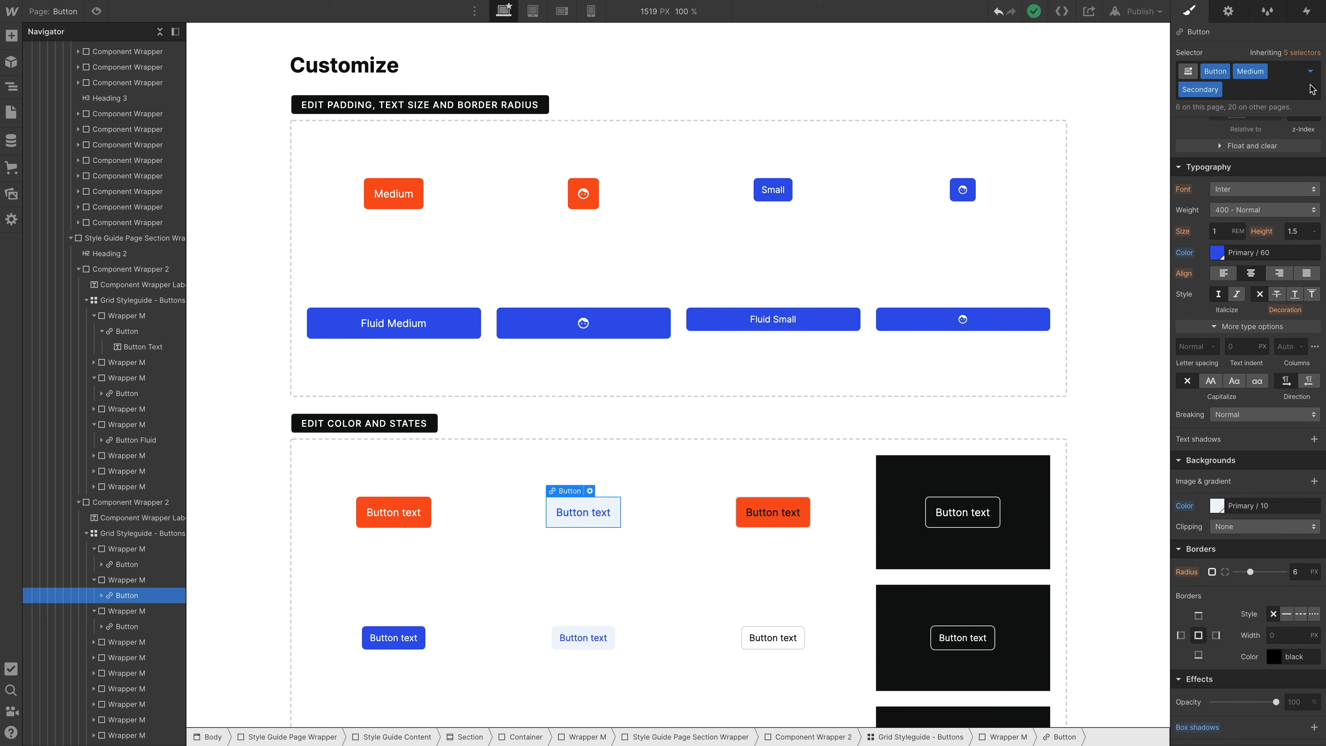
left_click(1310, 72)
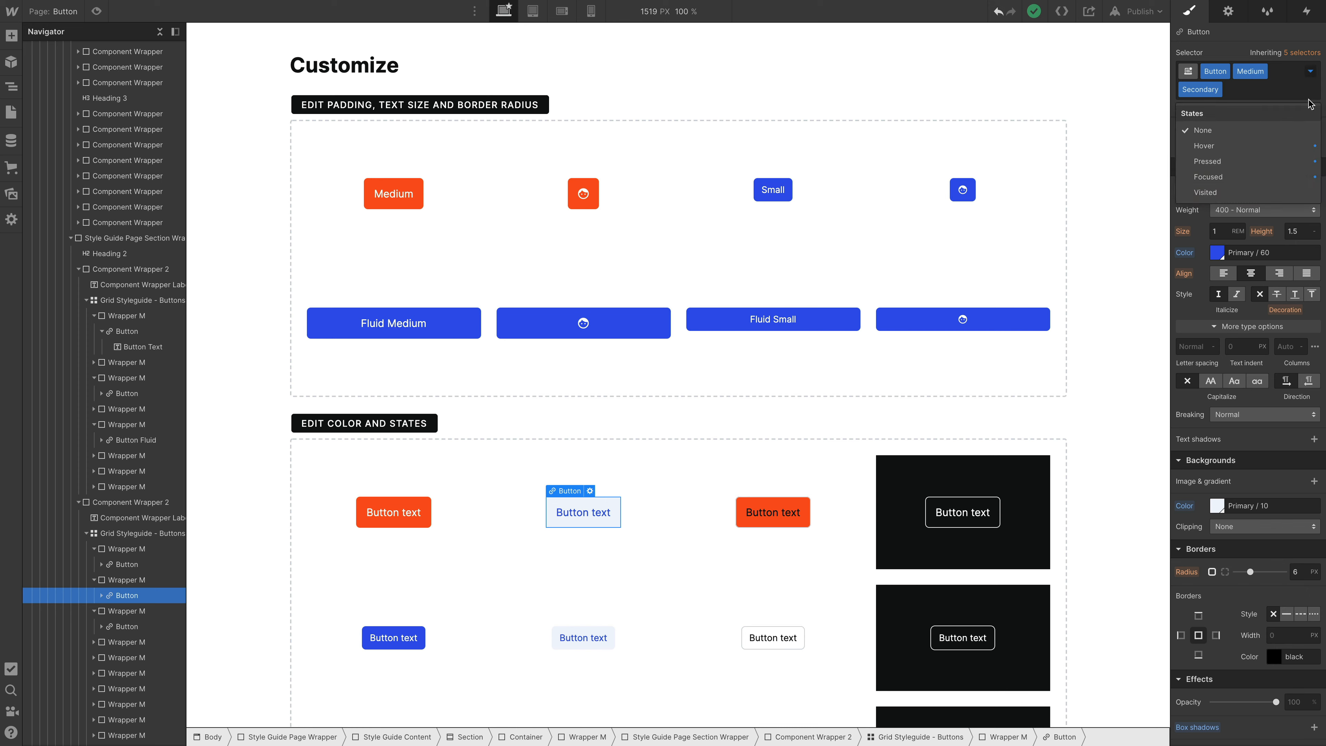
left_click(1264, 149)
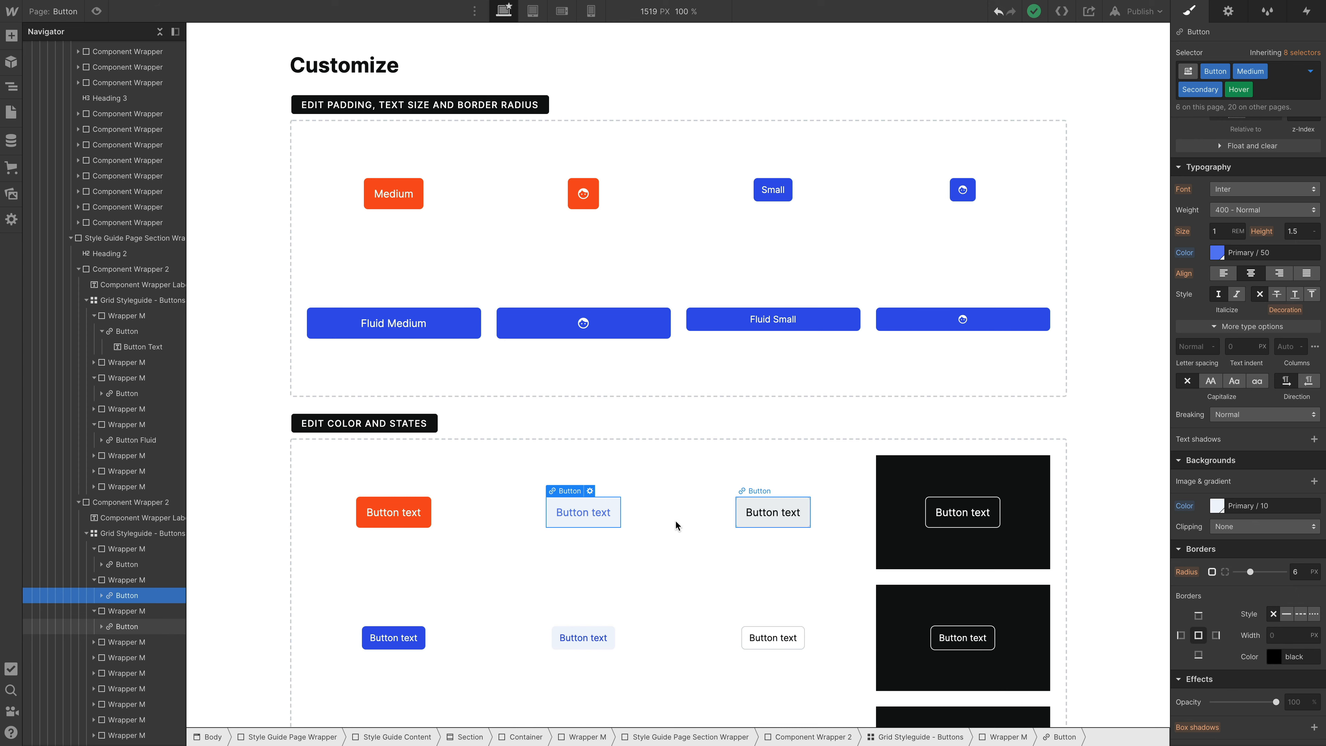
- Set the background color of the Medium Outline button's Hover state to Secondary / 70
left_click(747, 523)
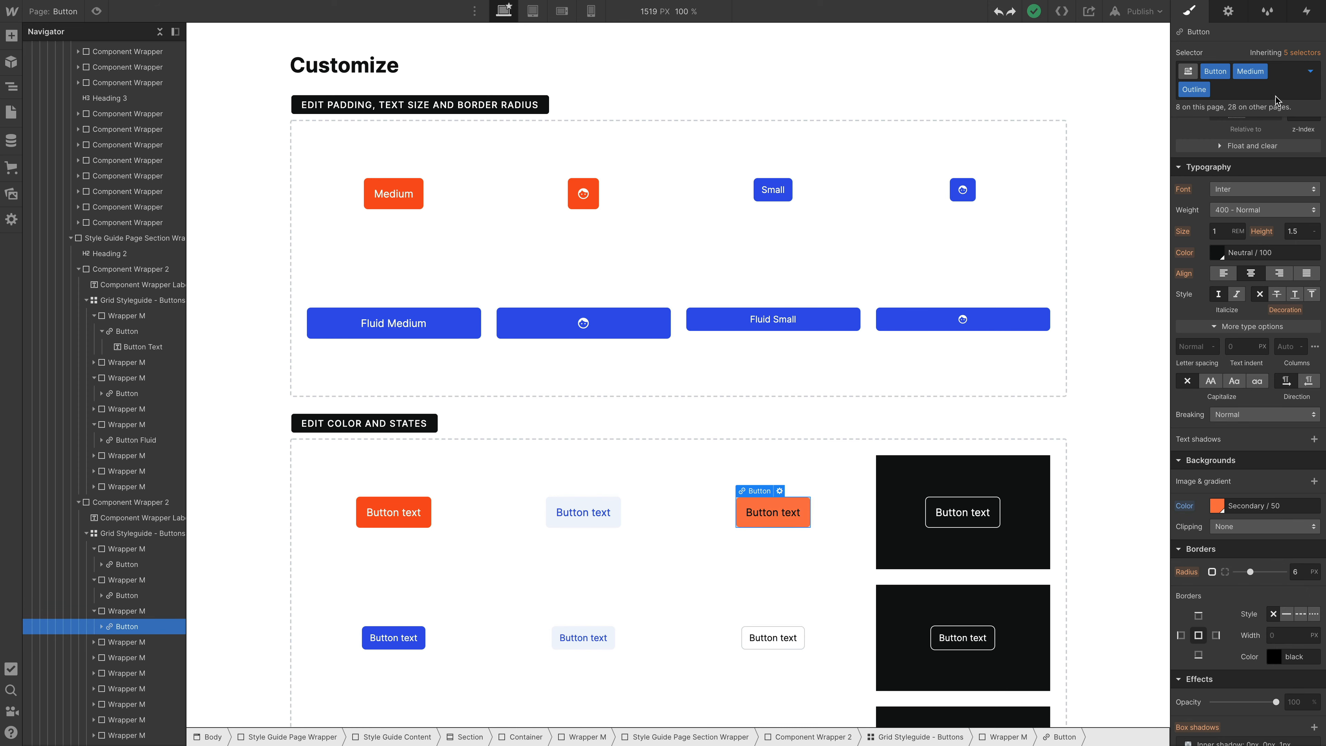
left_click(1311, 72)
left_click(1239, 146)
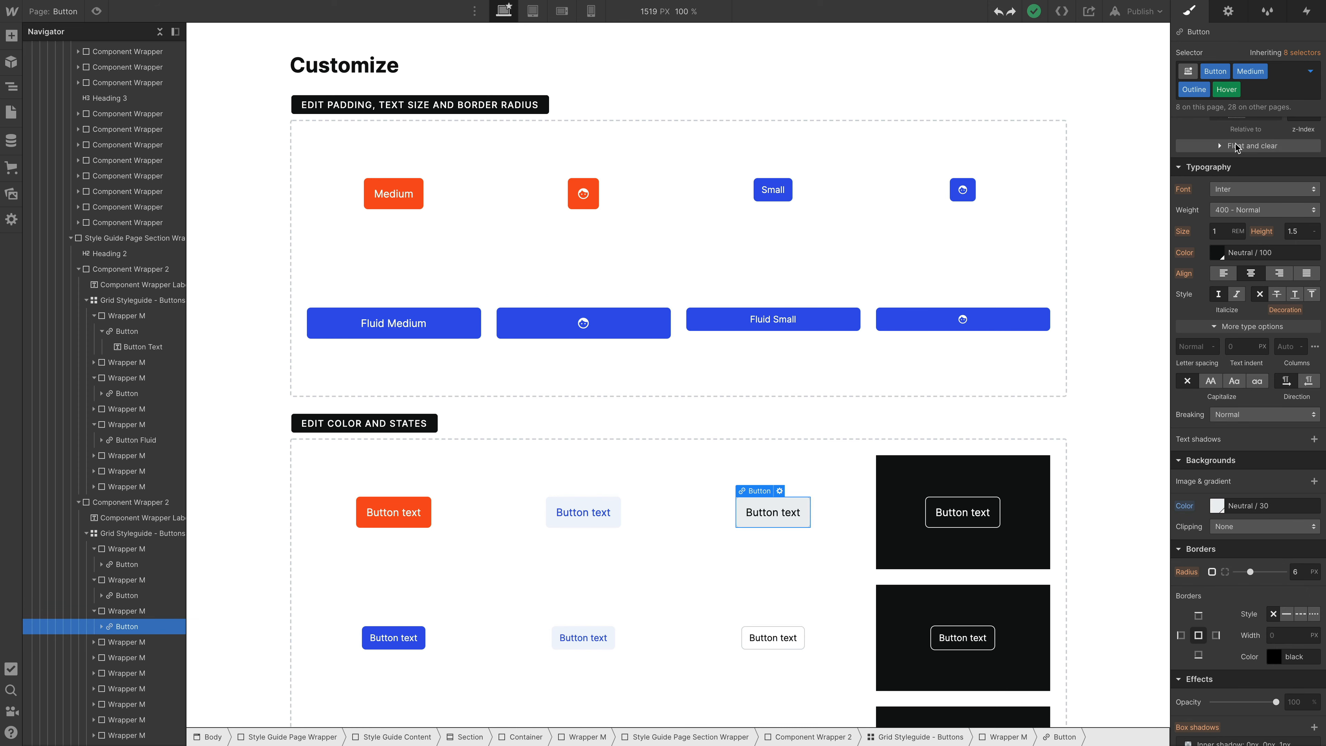
left_click(1216, 506)
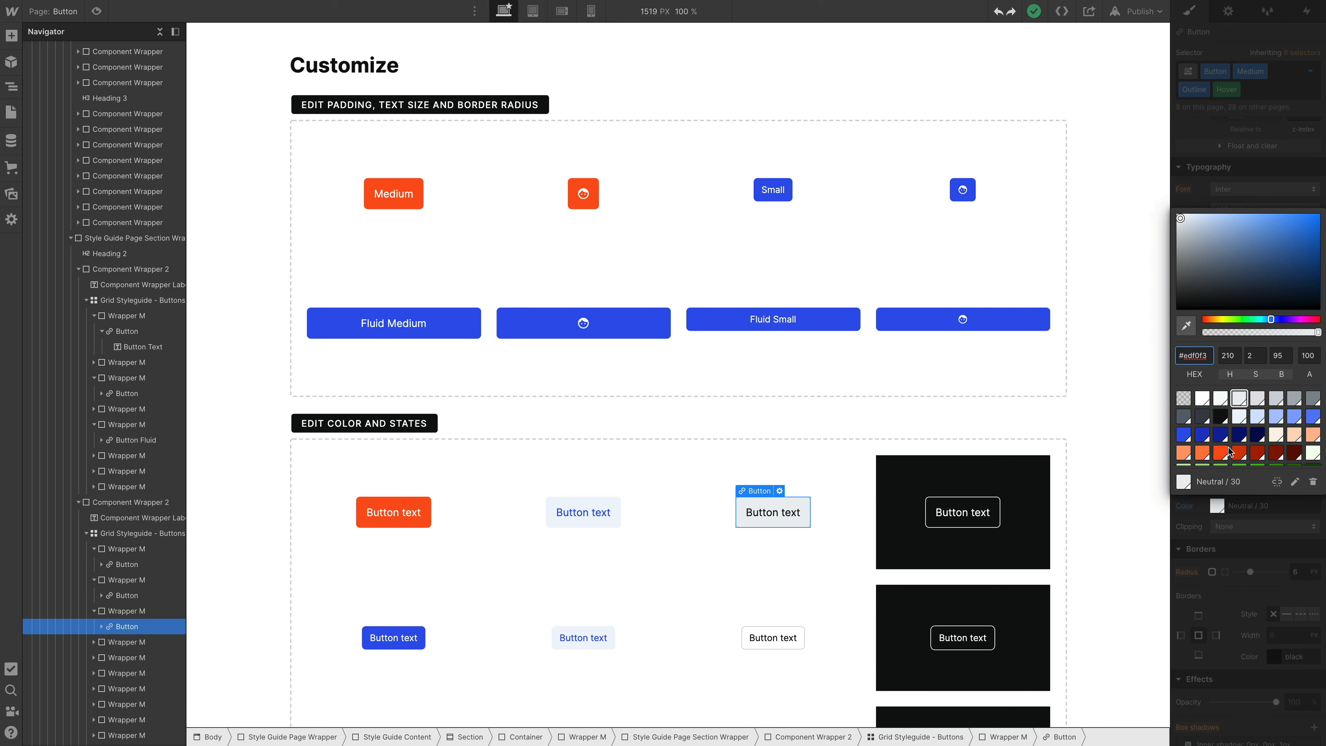
left_click(1240, 453)
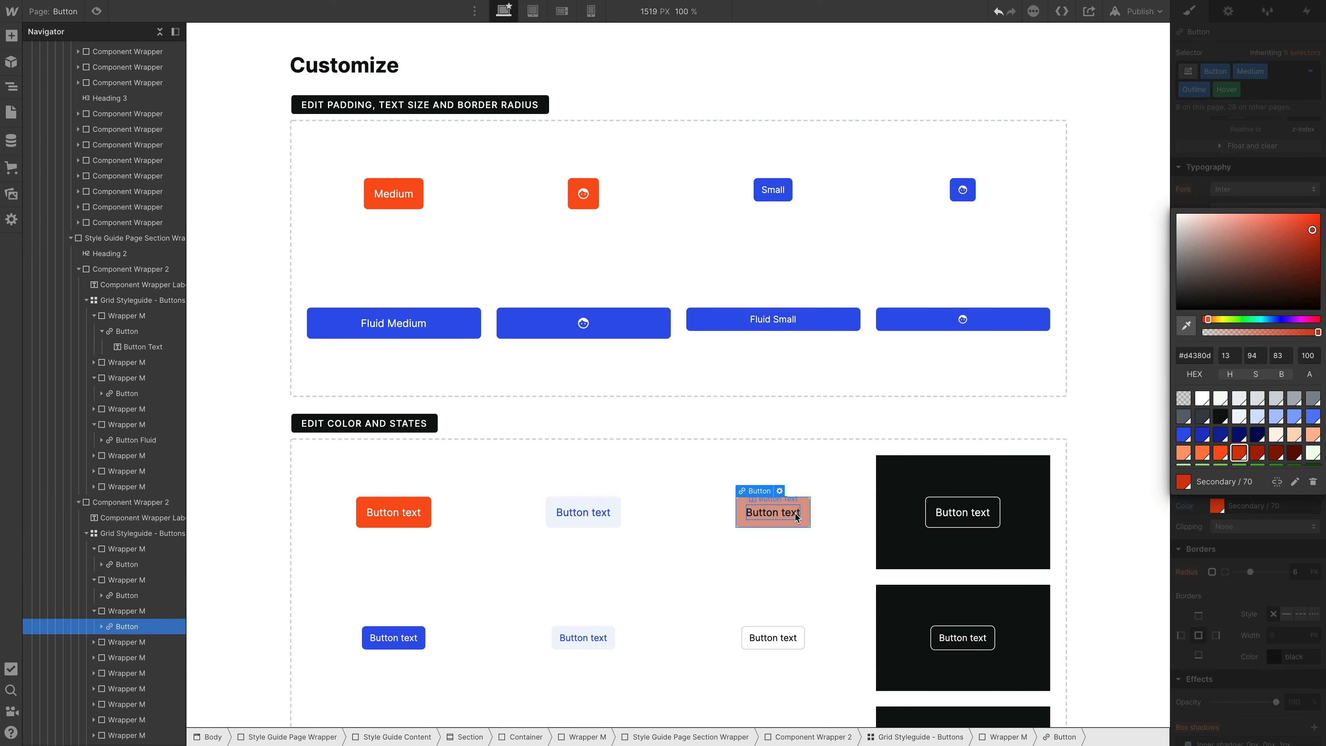
left_click(773, 512)
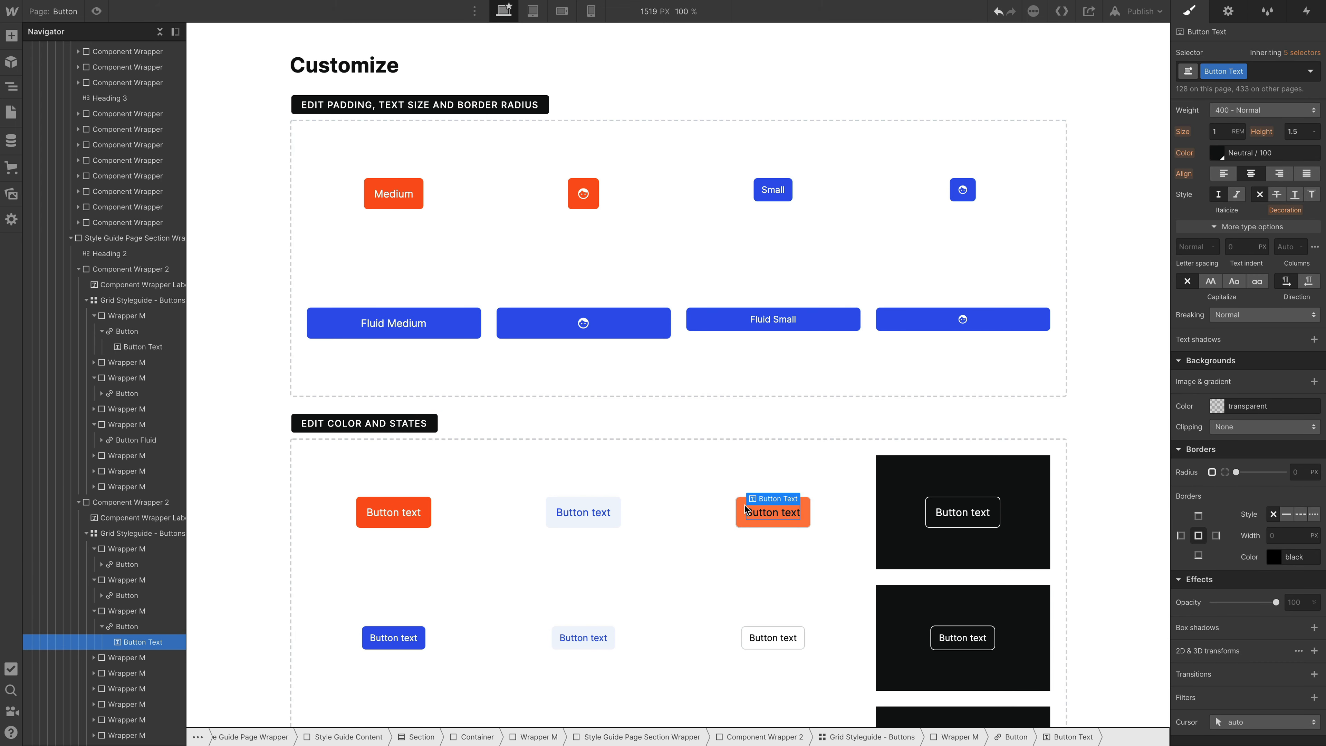
left_click(740, 514)
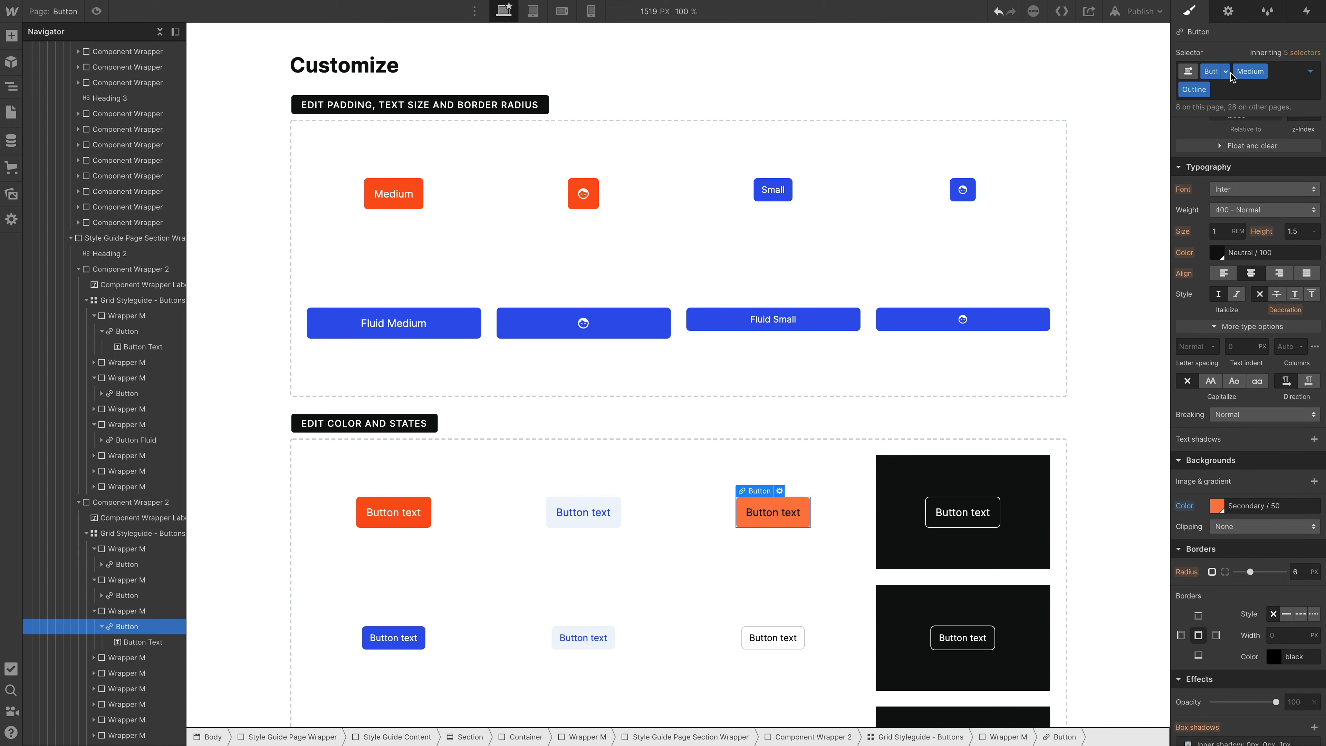
- Try to set the font color of the Button Text class inside the Outline button to Neutral / 10
left_click(786, 510)
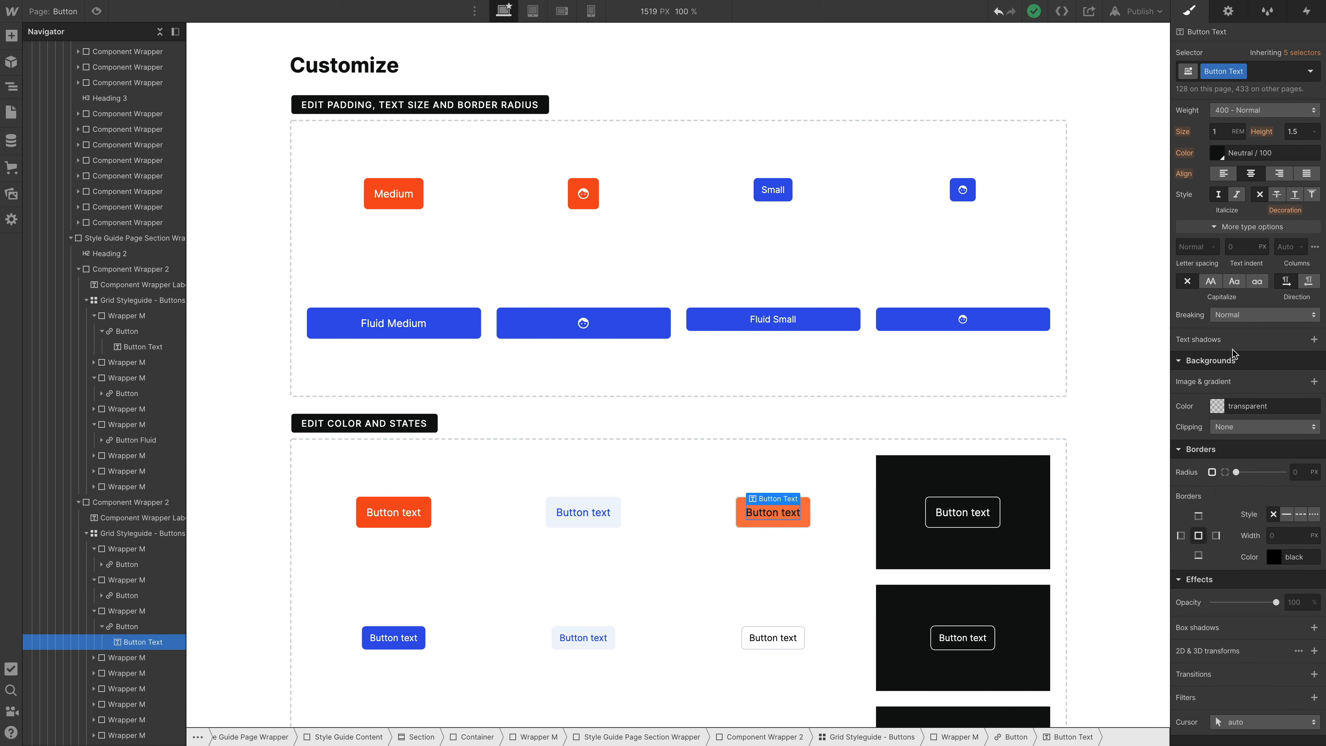
scroll(1234, 346, "down", 2)
scroll(1234, 345, "up", 3)
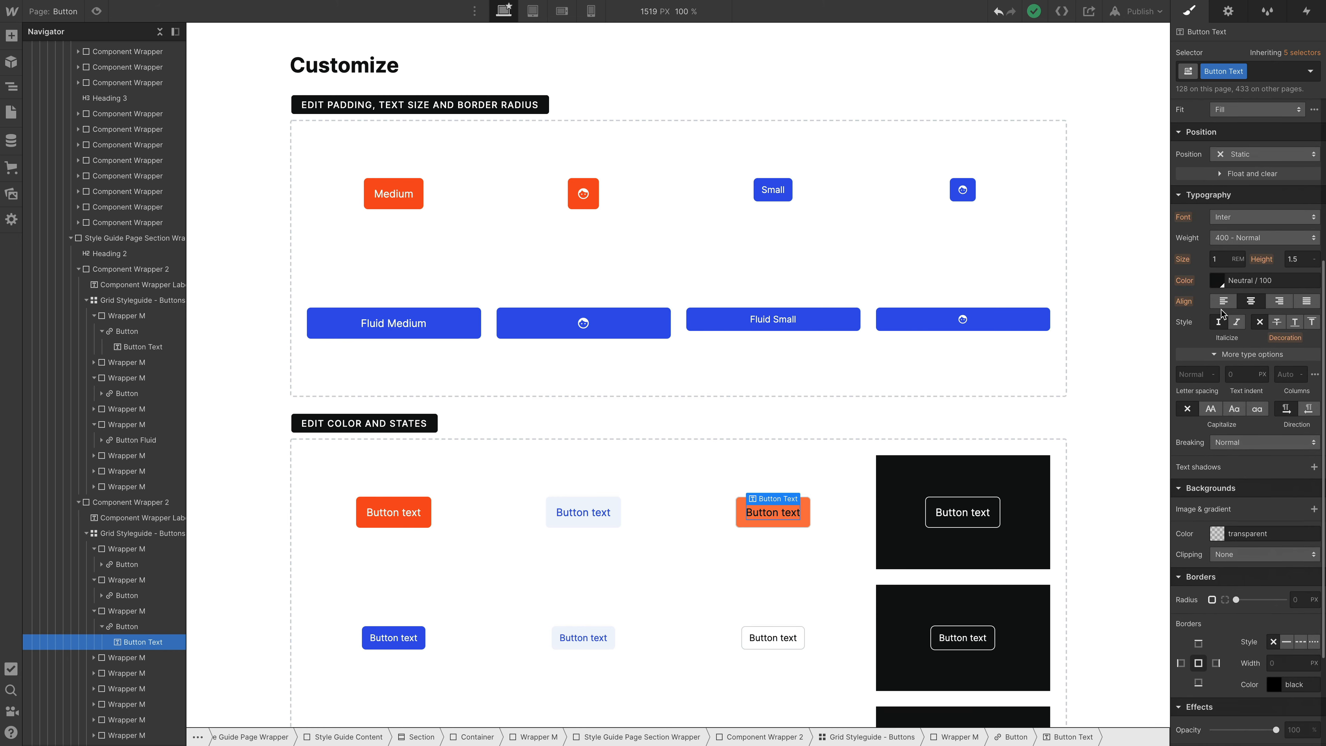
left_click(1217, 282)
left_click(1203, 506)
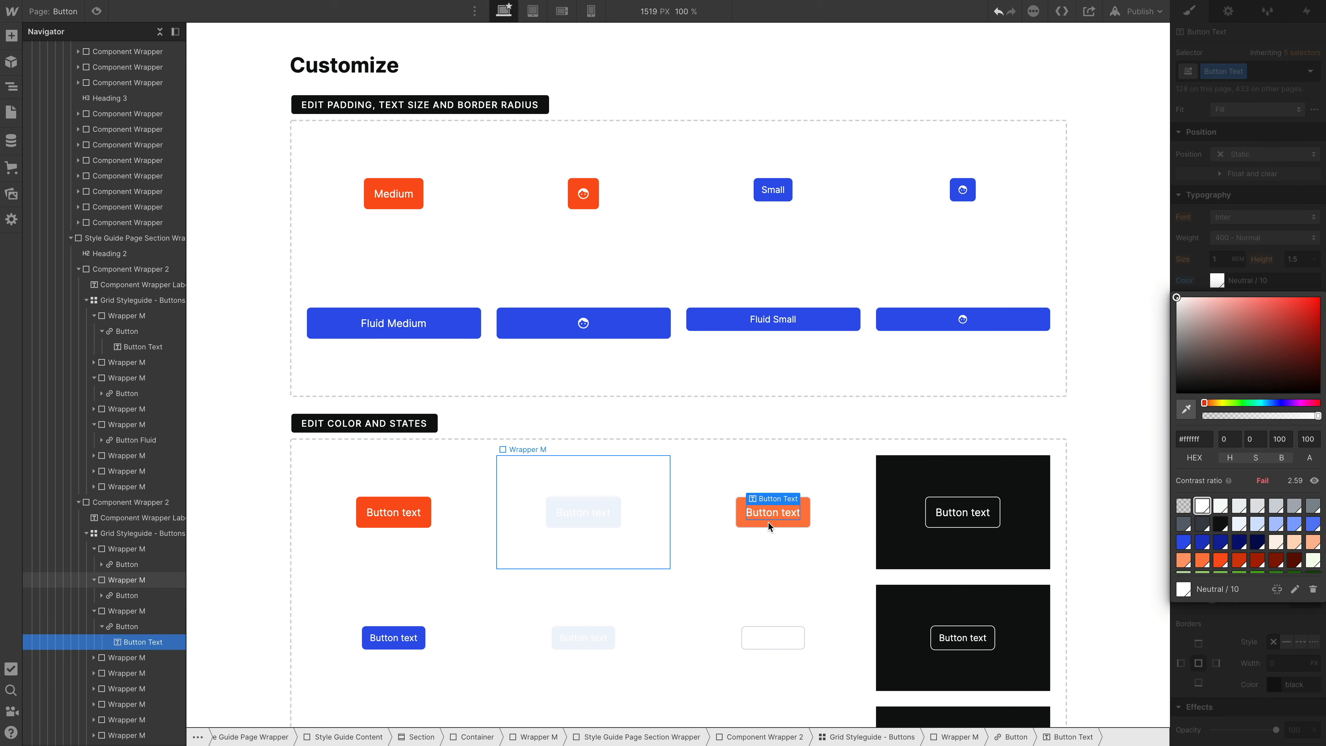
left_click(802, 464)
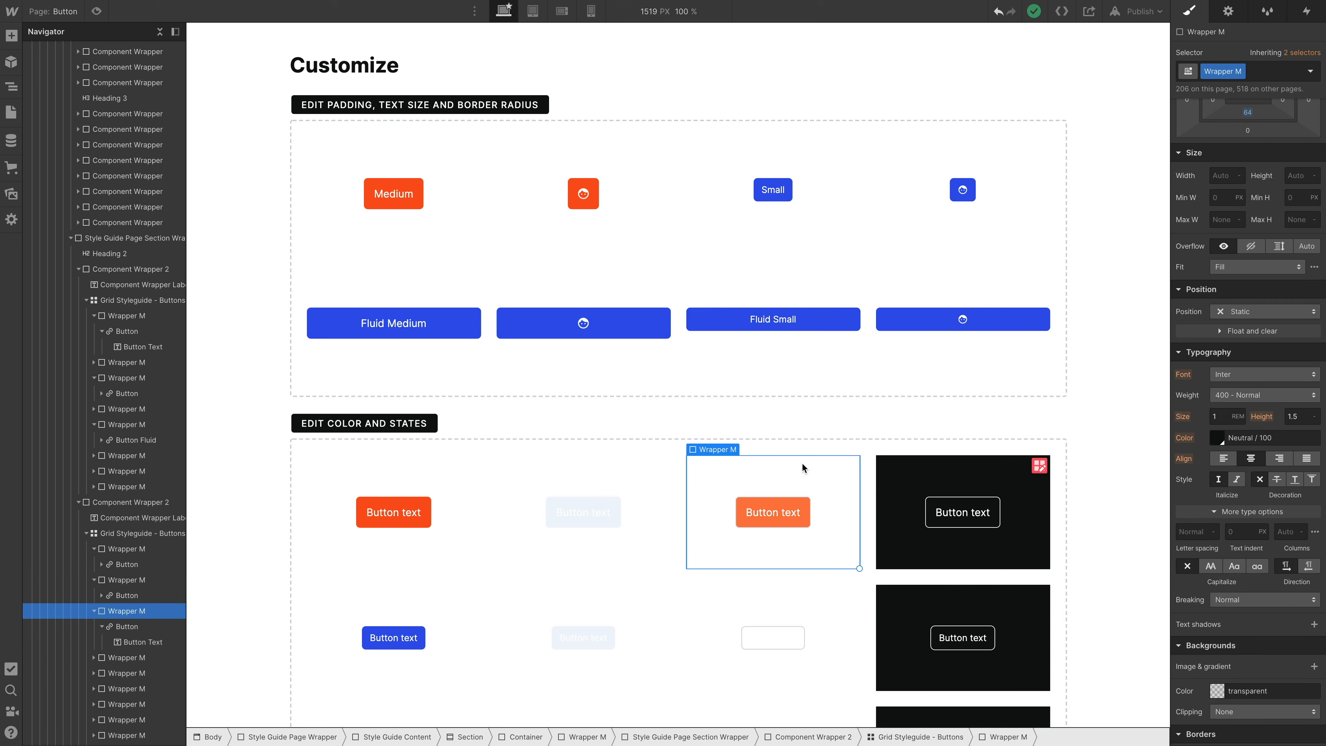
- Set the font color of the Medium Outline button's link element to Neutral / 10
left_click(804, 505)
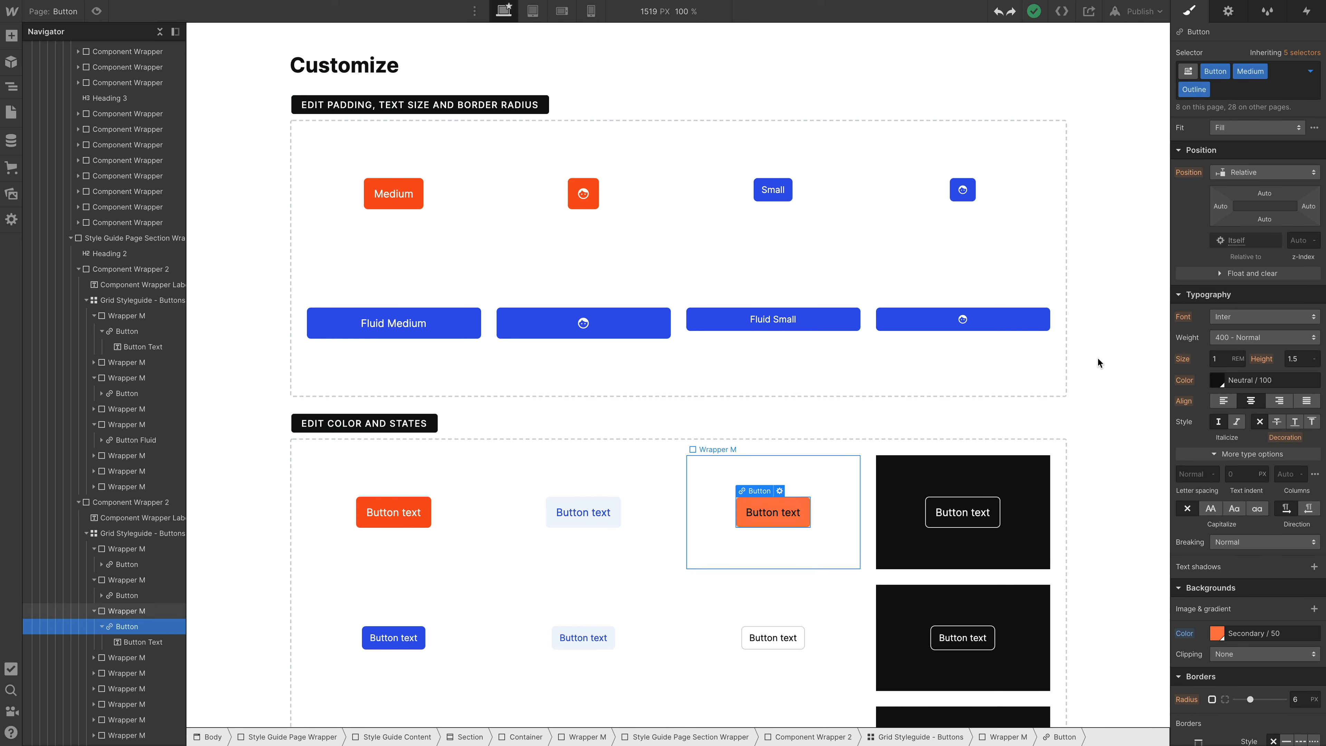
left_click(1184, 380)
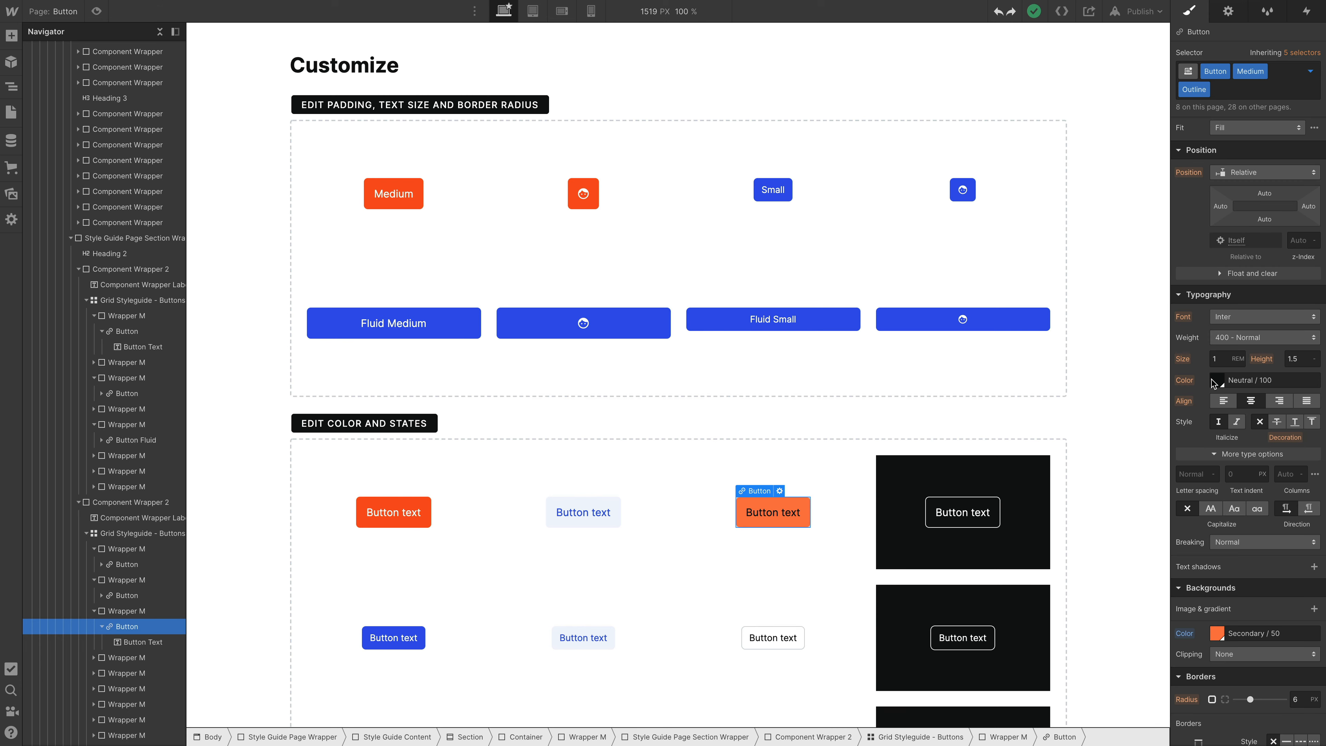
left_click(1211, 379)
left_click(1202, 606)
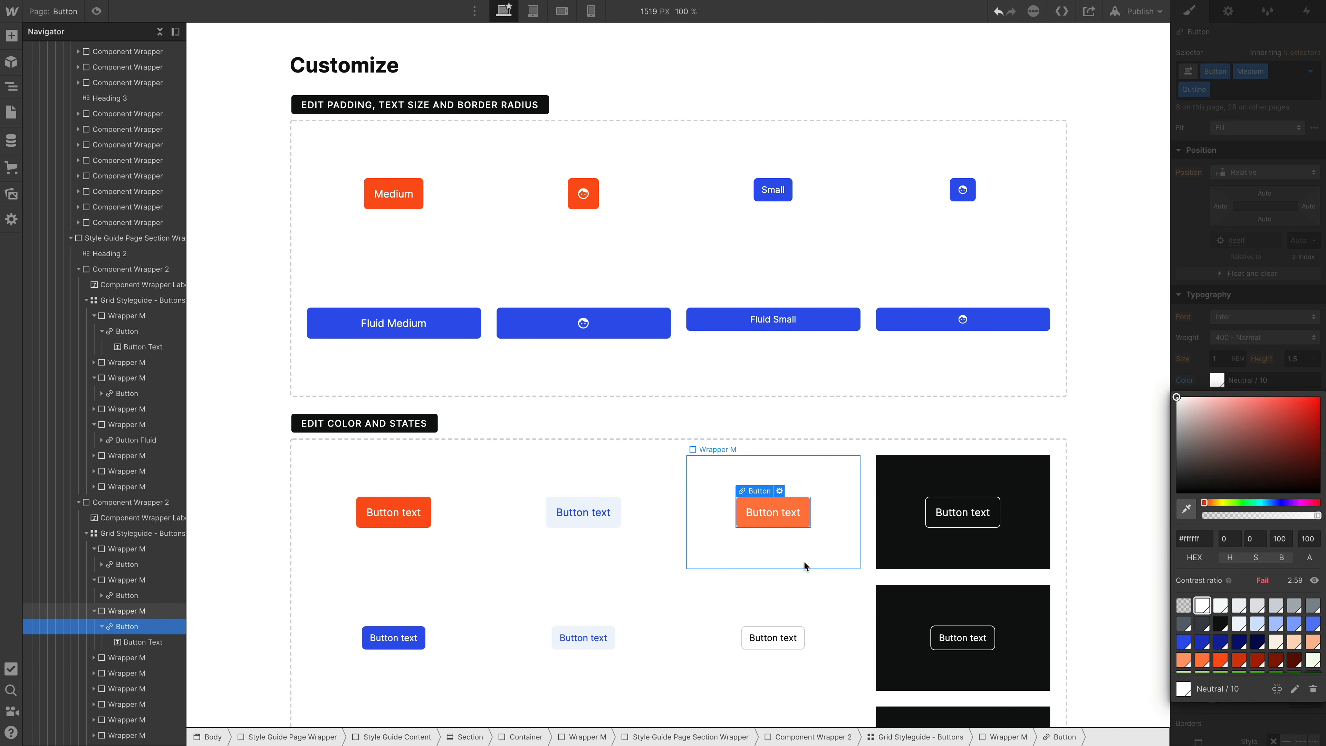
scroll(804, 561, "down", 1)
left_click(1196, 337)
scroll(1226, 472, "down", 5)
key("super+z")
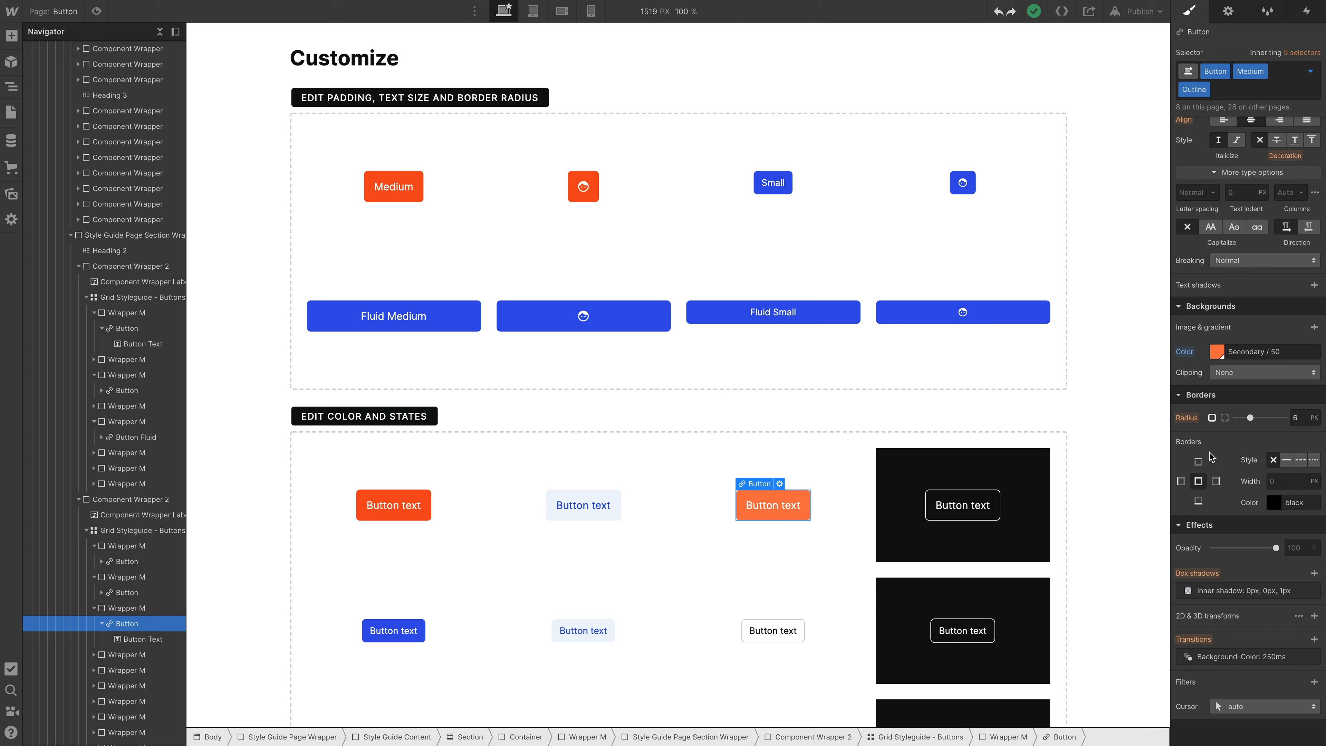
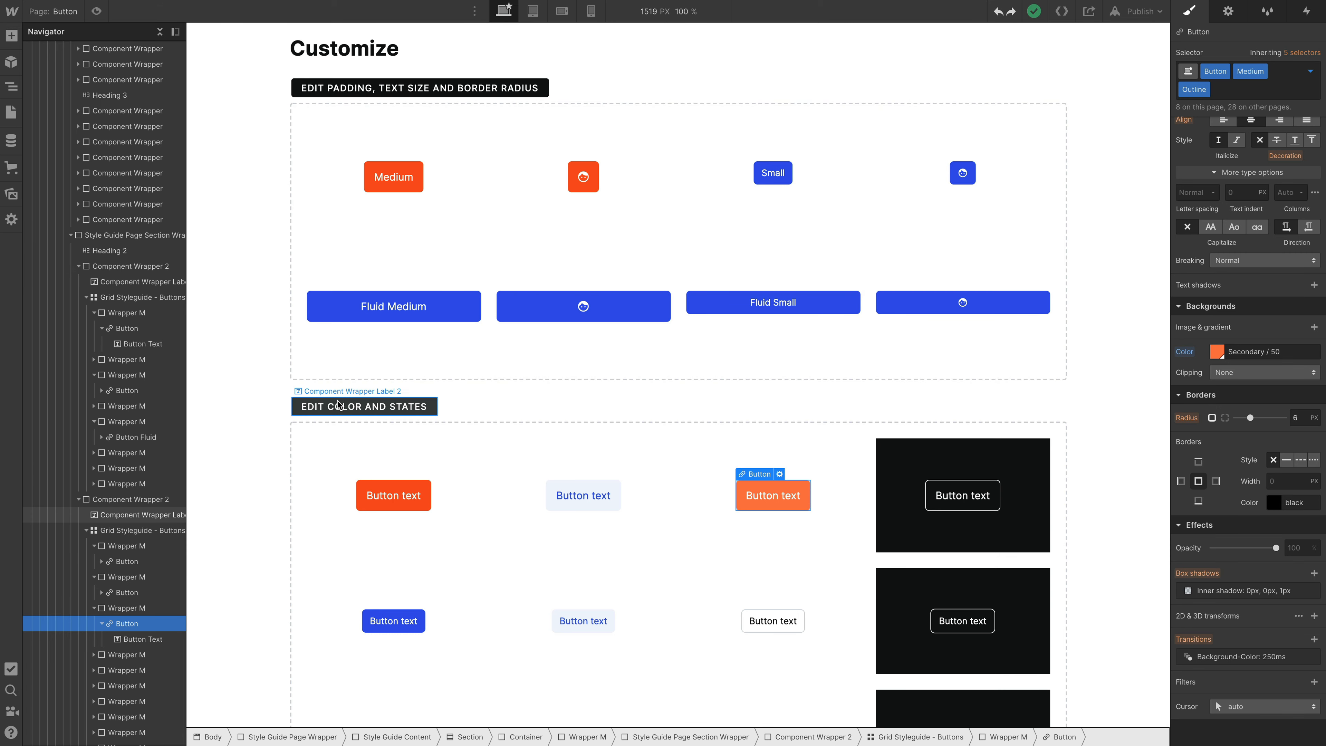
- Select the Medium Secondary Icon Right button as the insertion point and search the quick find for "button" to browse the available symbols
scroll(458, 263, "up", 20)
left_click(587, 330)
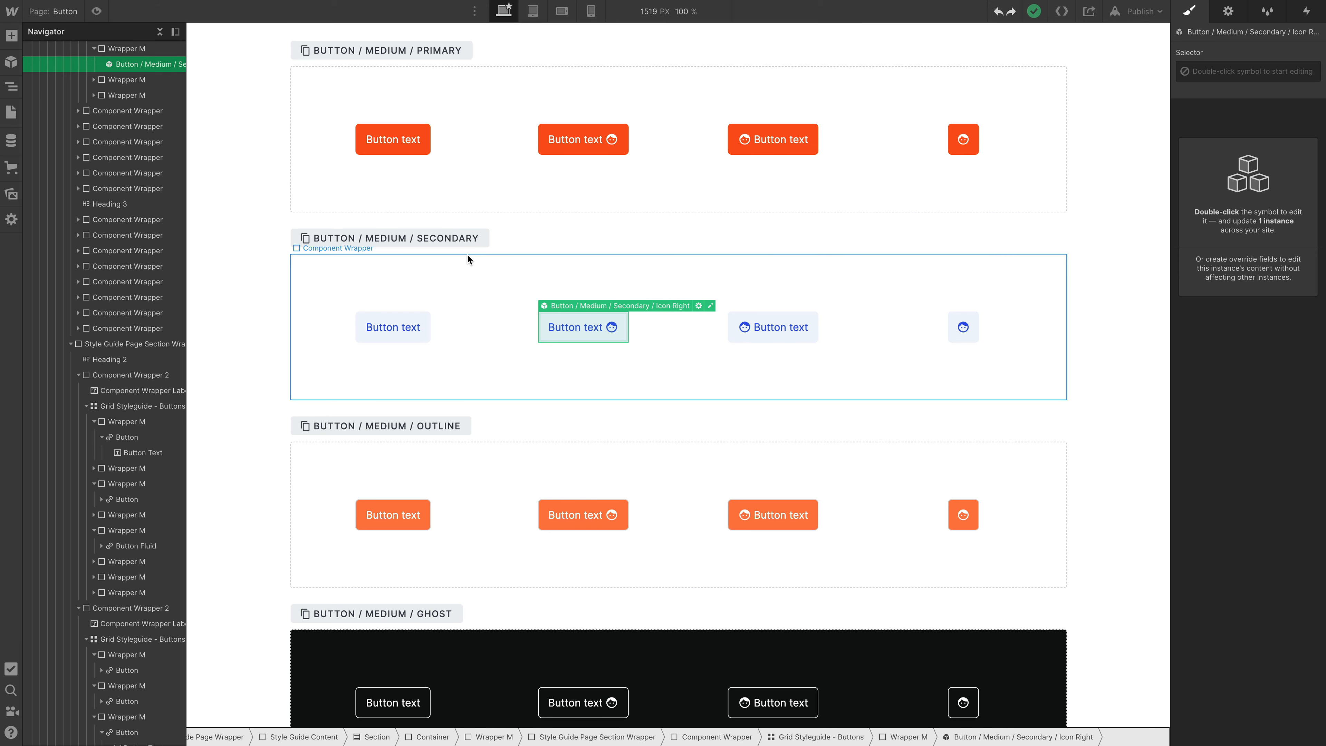
key("super+k")
type("button")
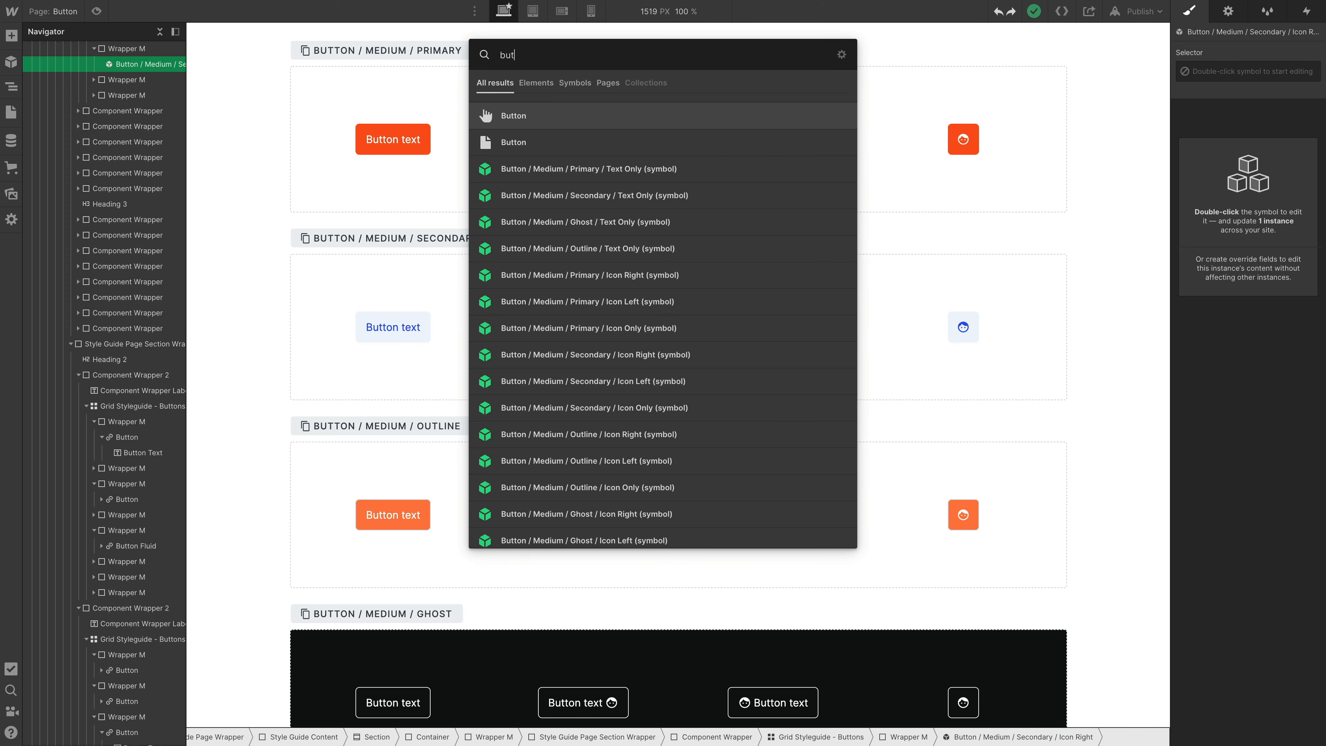
key("Down")
key("Down")
key("Down")
key("Down")
key("Down")
key("Down")
key("Down")
key("Down")
key("Down")
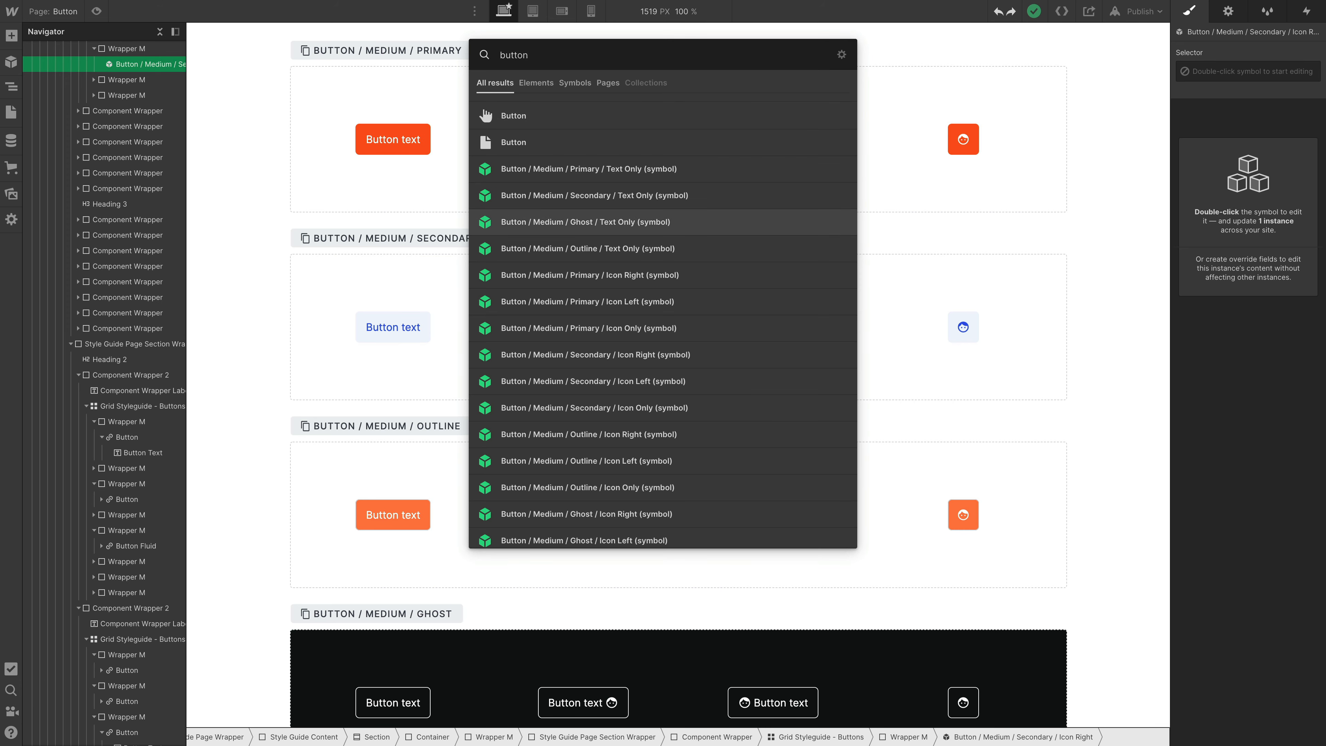
key("Down")
key("Down")
key("Down")
key("Down")
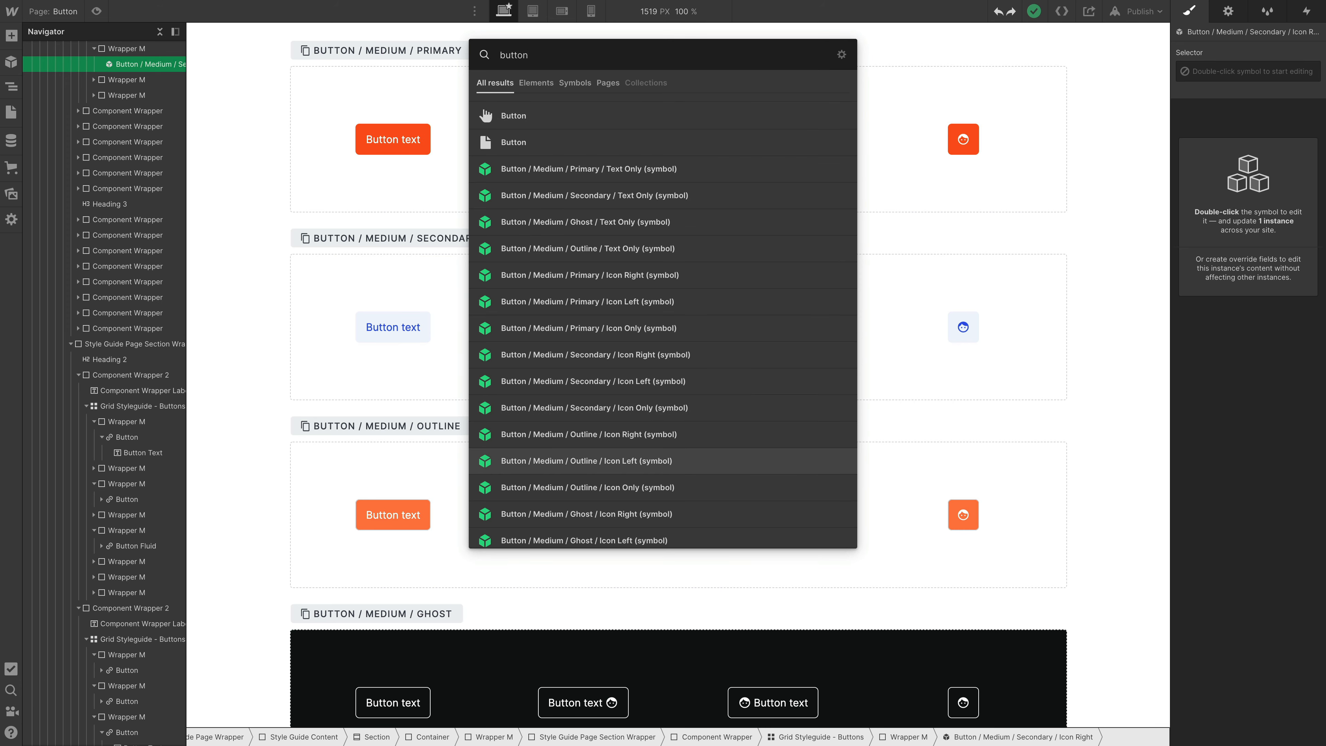
key("Up")
- Narrow the search to "button small icon left" and insert the Button / Small / Primary / Icon Left symbol
type("small")
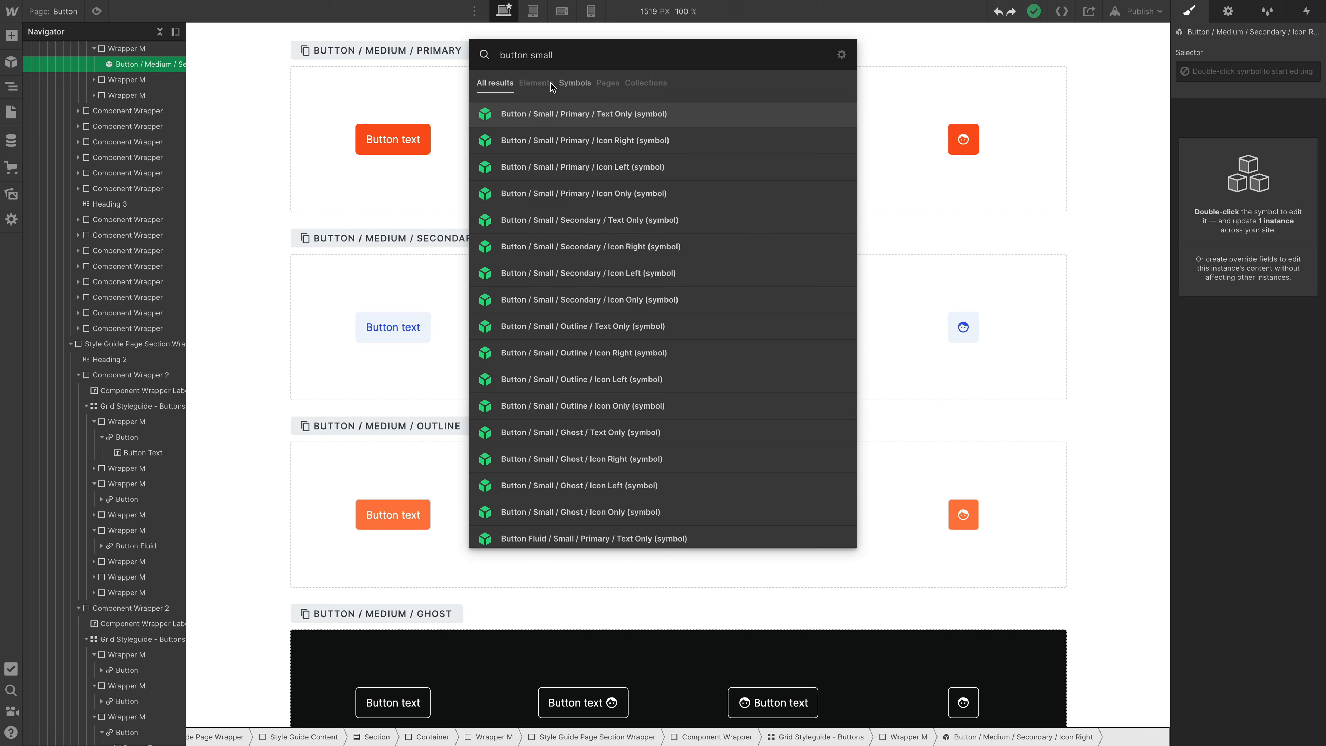
type("icon left")
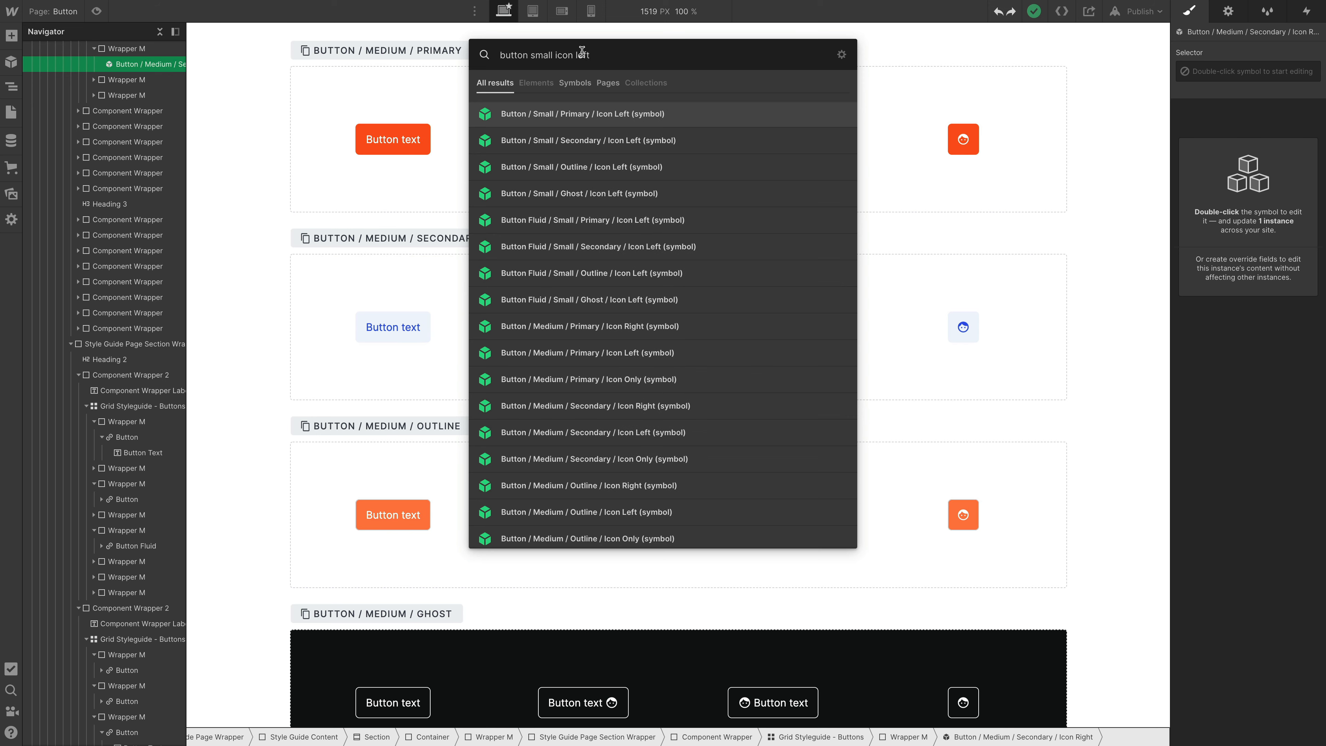
left_click(524, 113)
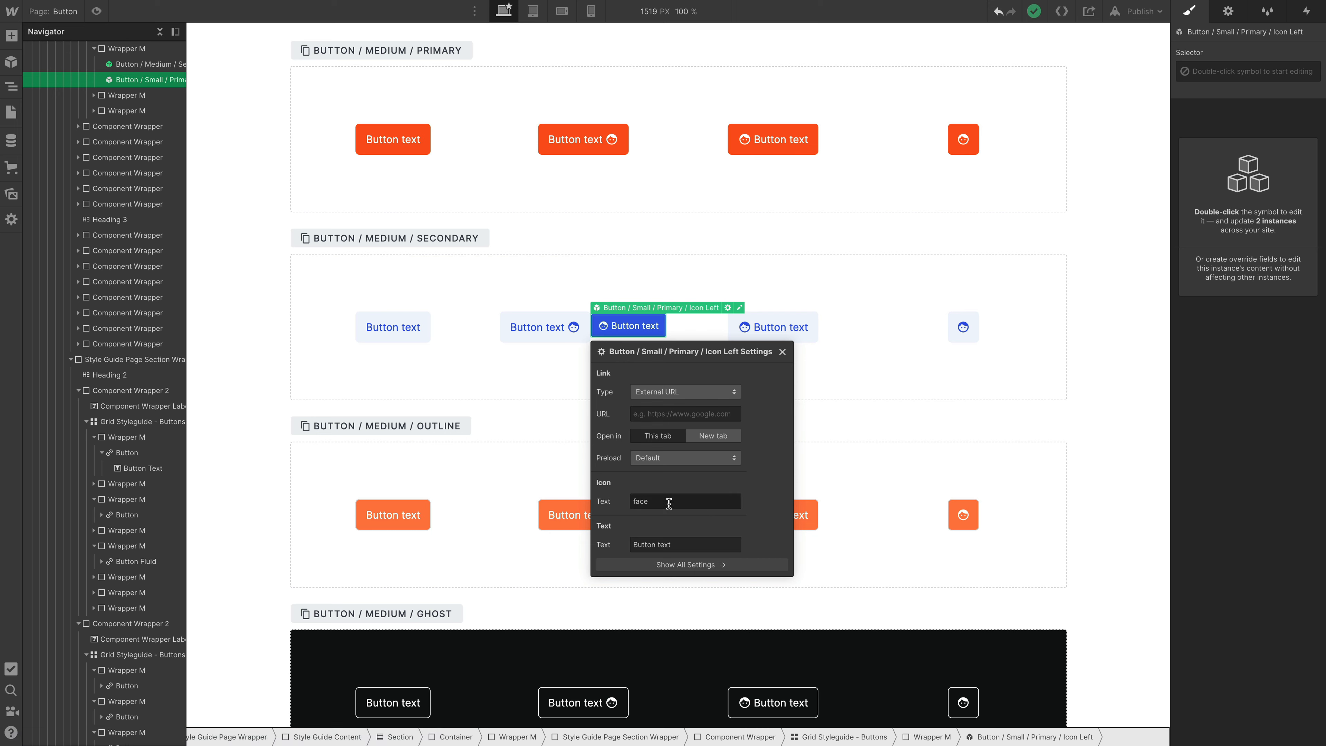
- Override the inserted small button's text with "GO!" and its icon with "api", and check the available link types
left_click(682, 545)
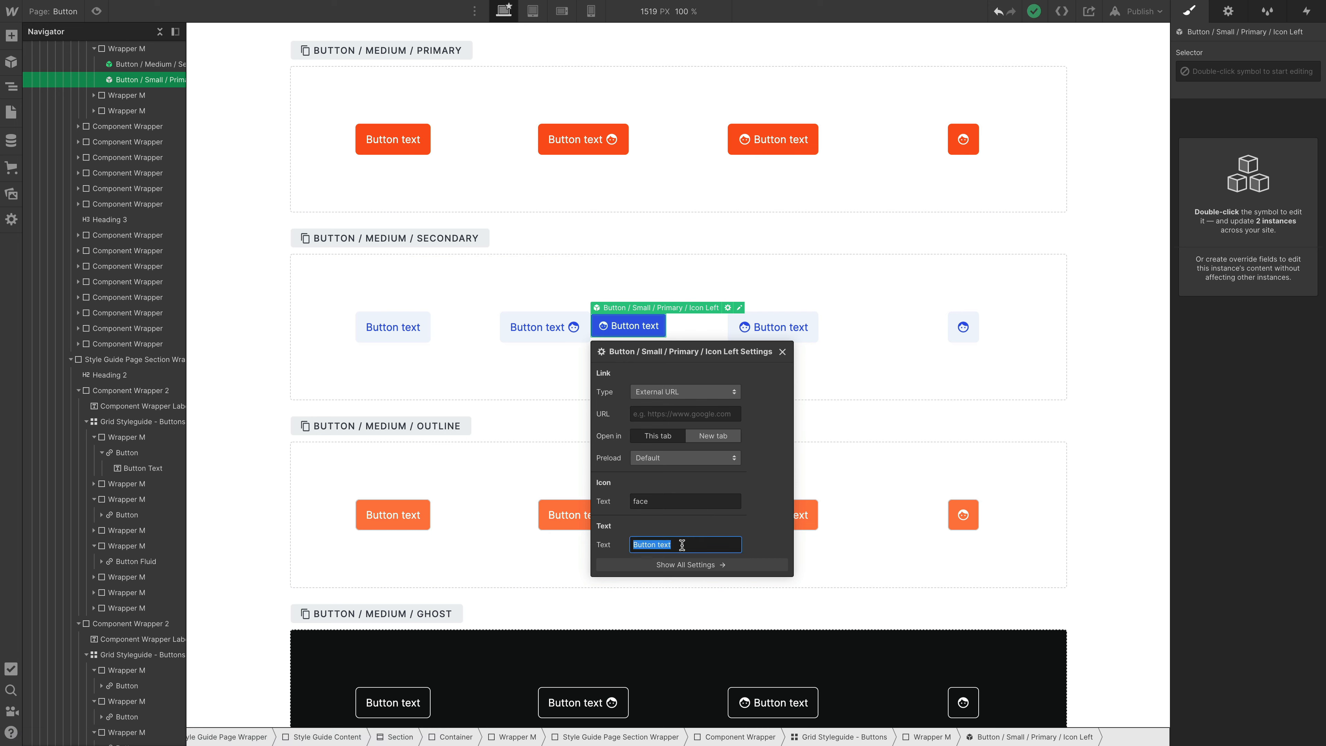
type("GO!")
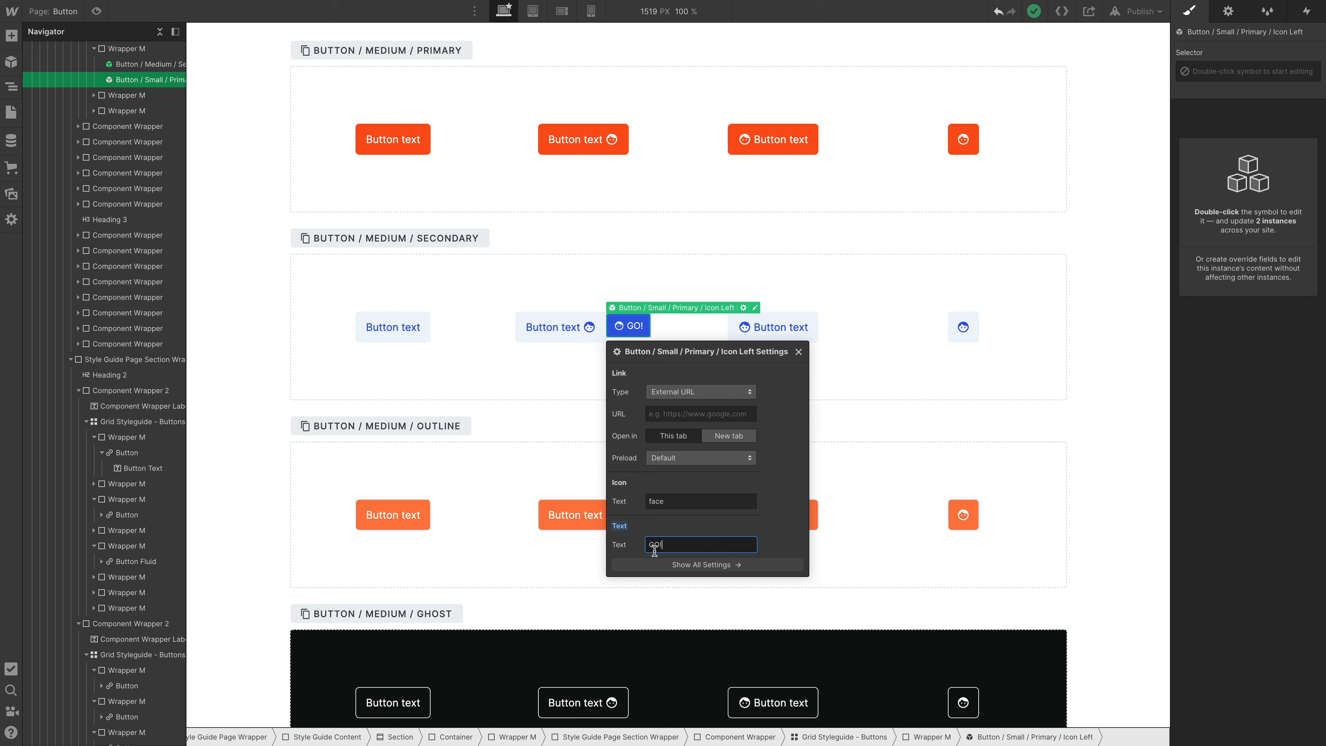
left_click(655, 501)
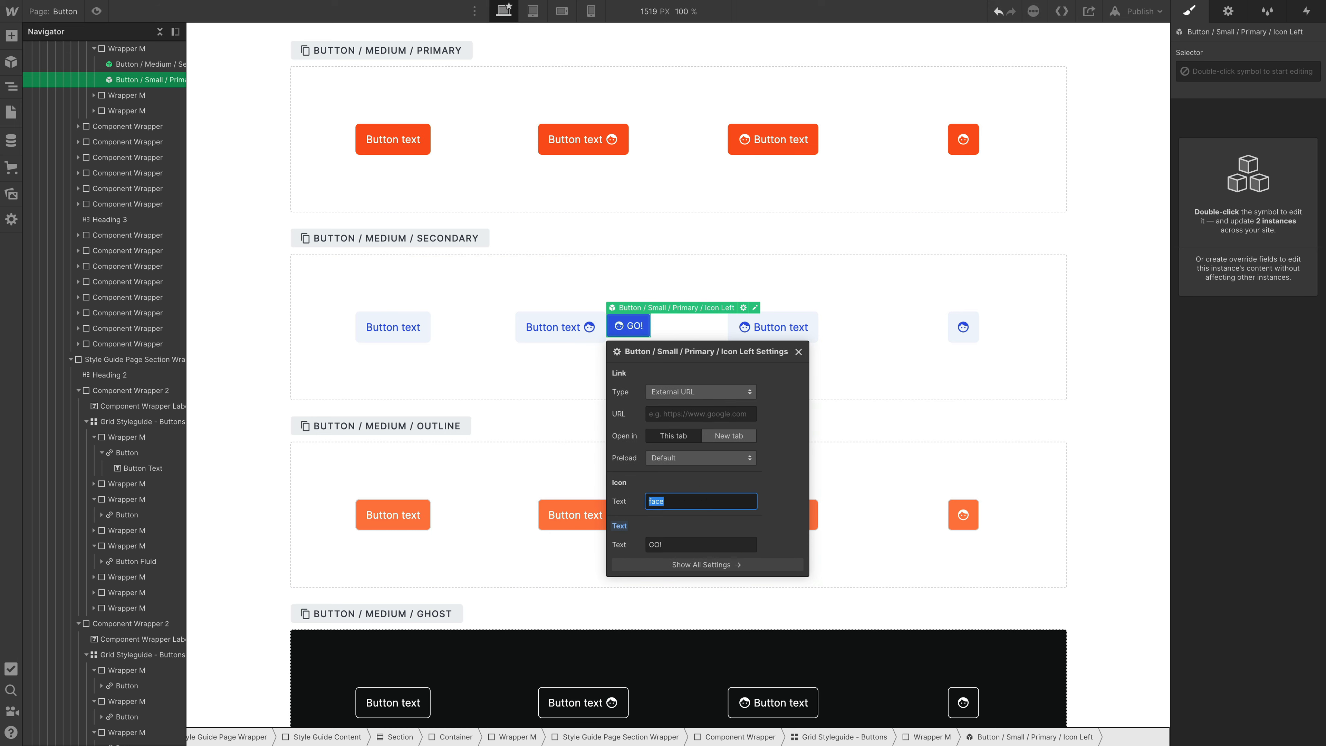
type("api")
left_click(675, 392)
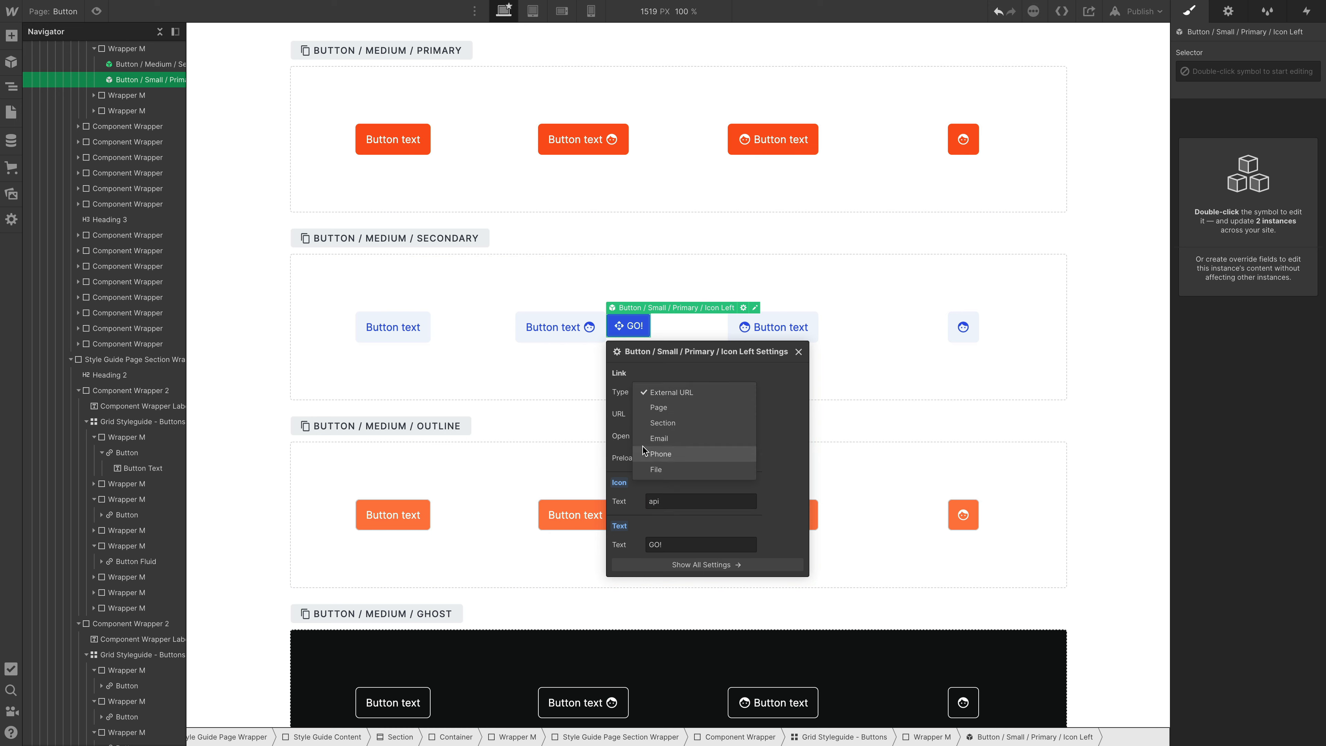
left_click(694, 377)
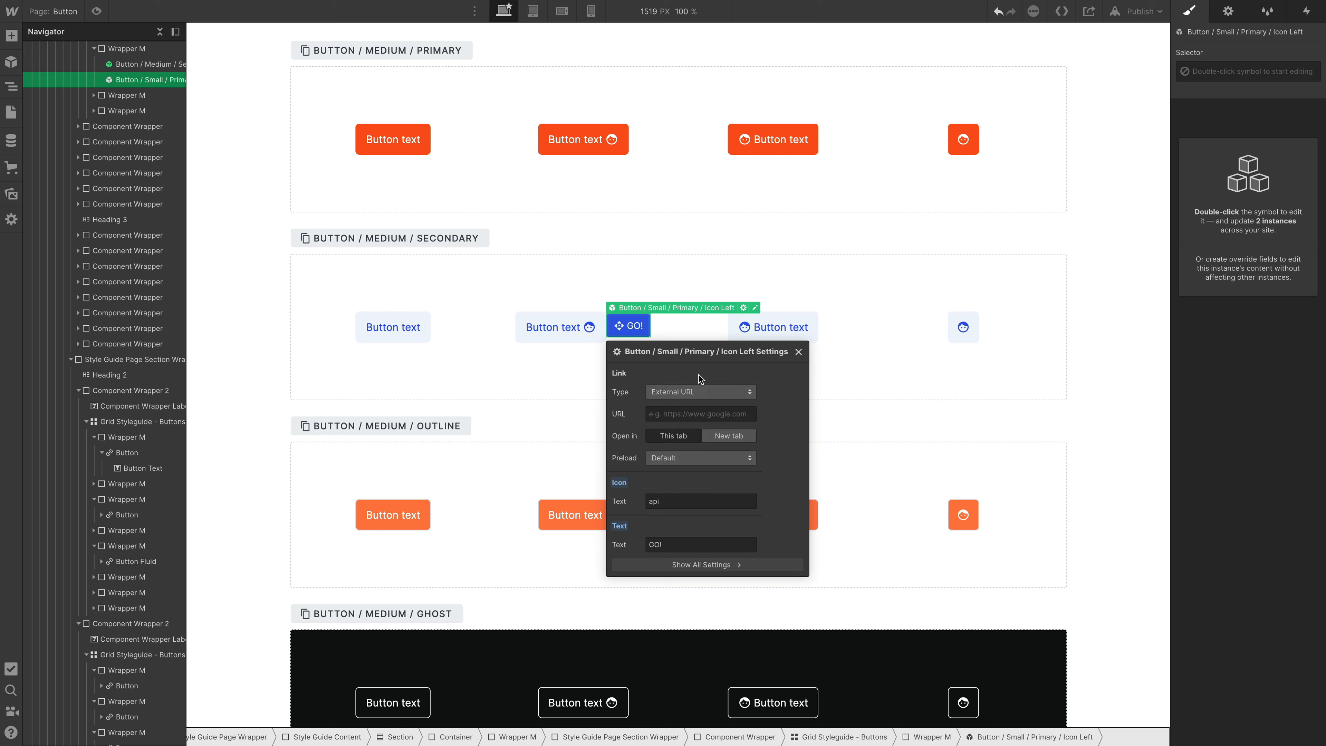
- Review the small button's instance overrides in the element settings and unlink the instance from its main symbol
right_click(629, 327)
left_click(460, 605)
left_click(1228, 12)
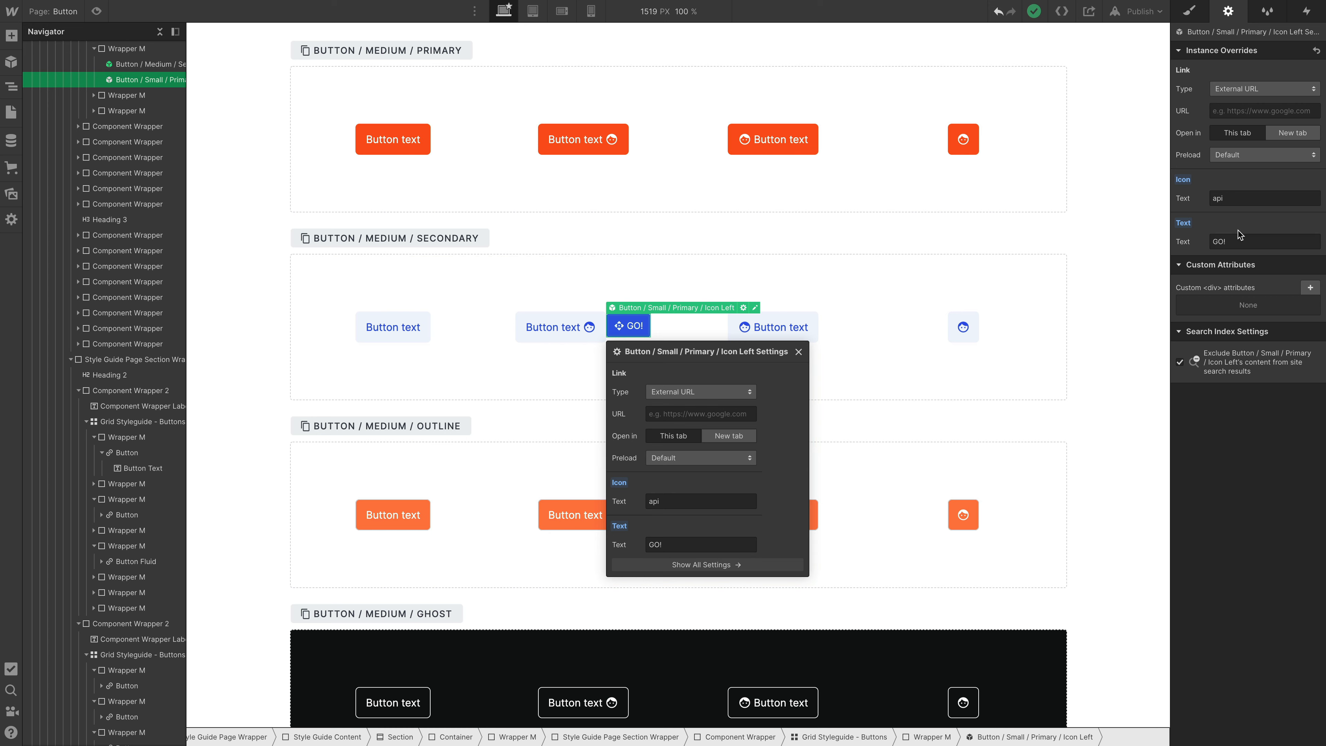
right_click(632, 328)
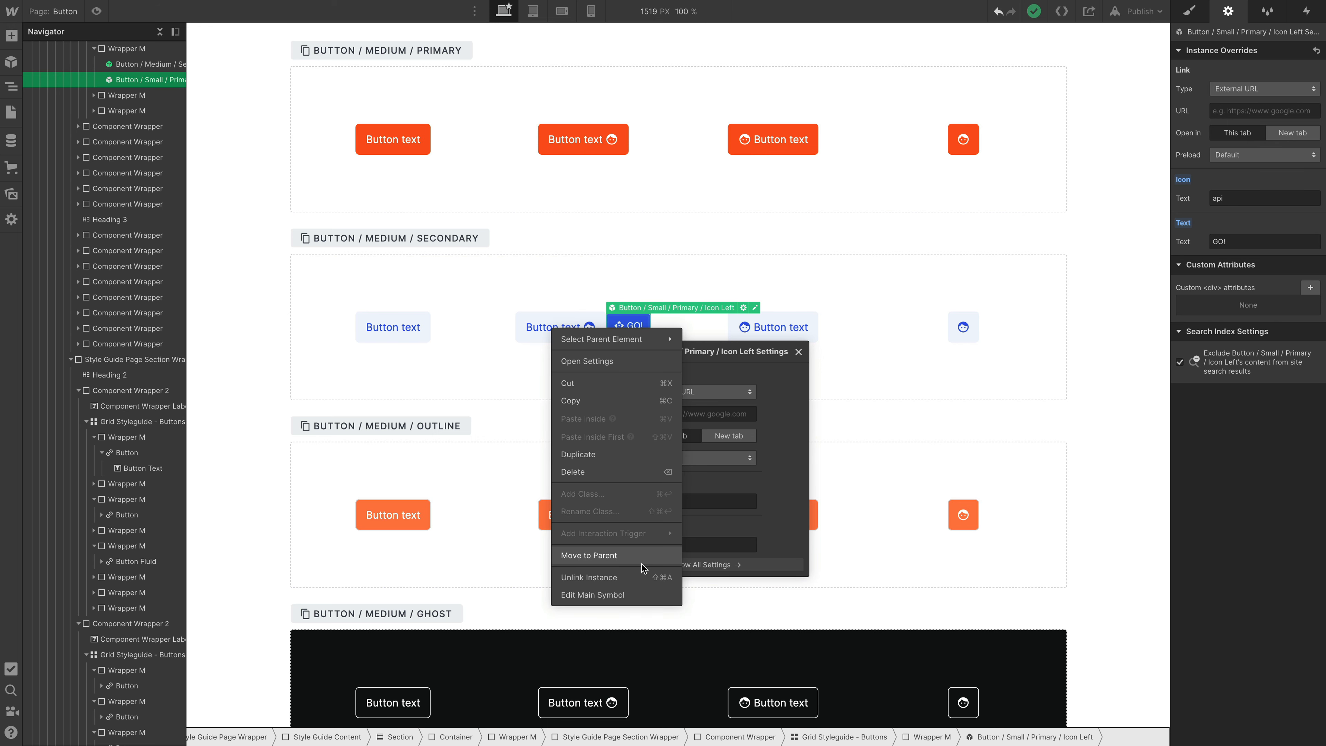
left_click(605, 577)
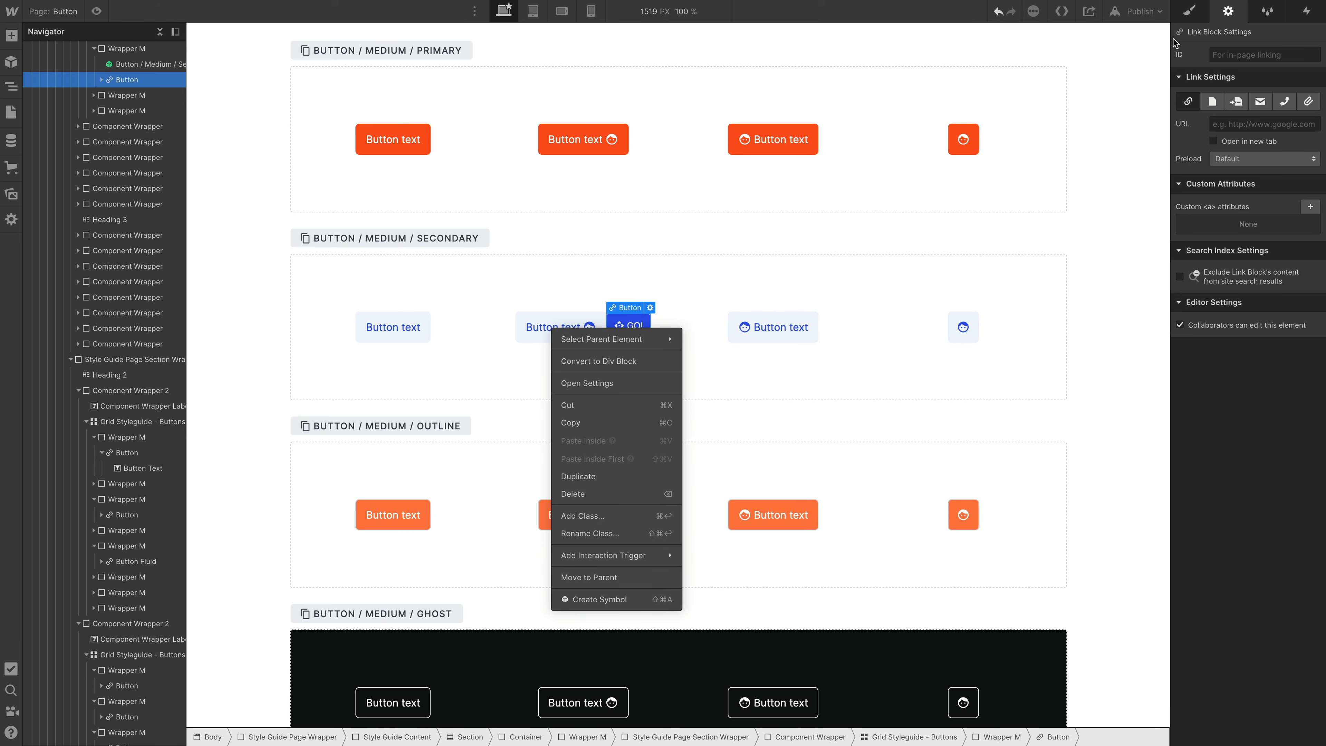
- Show the style settings of the unlinked button and expand its nested Text + Icon Wrapper to inspect the elements and their classes
left_click(1185, 16)
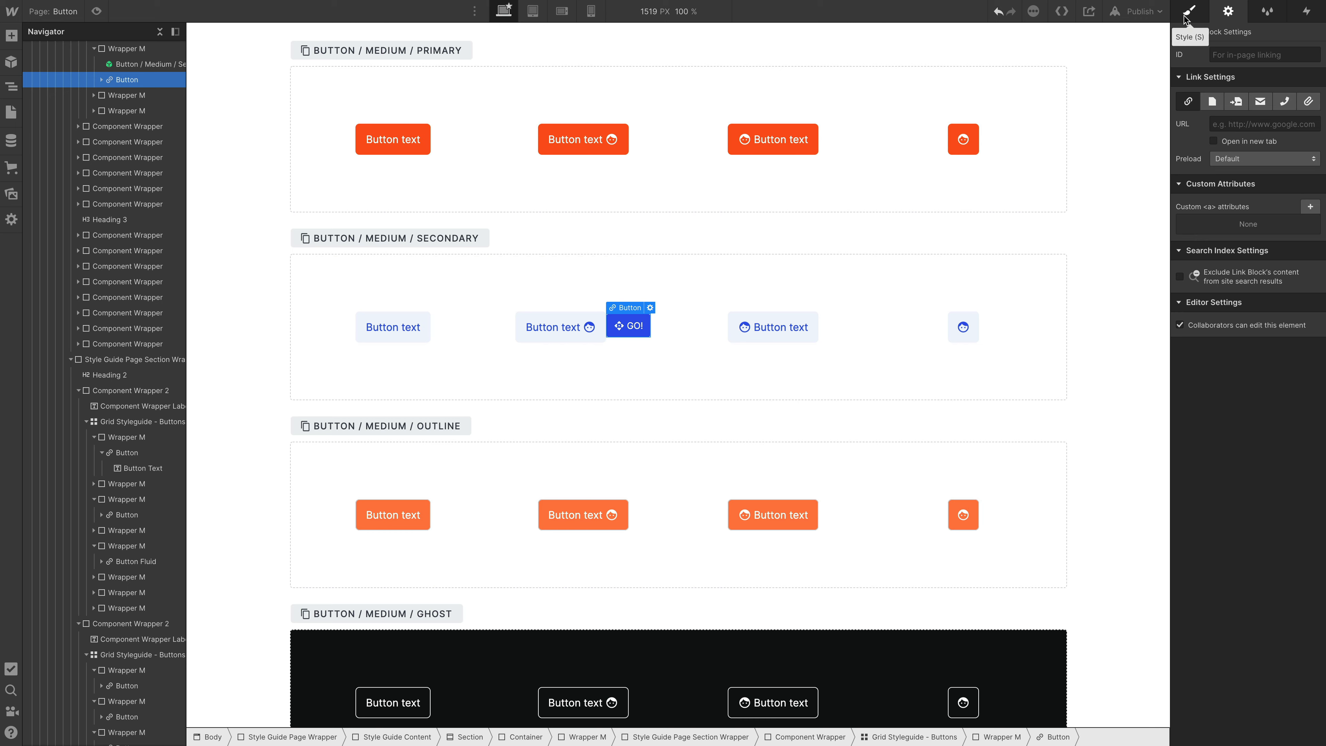
left_click(1188, 16)
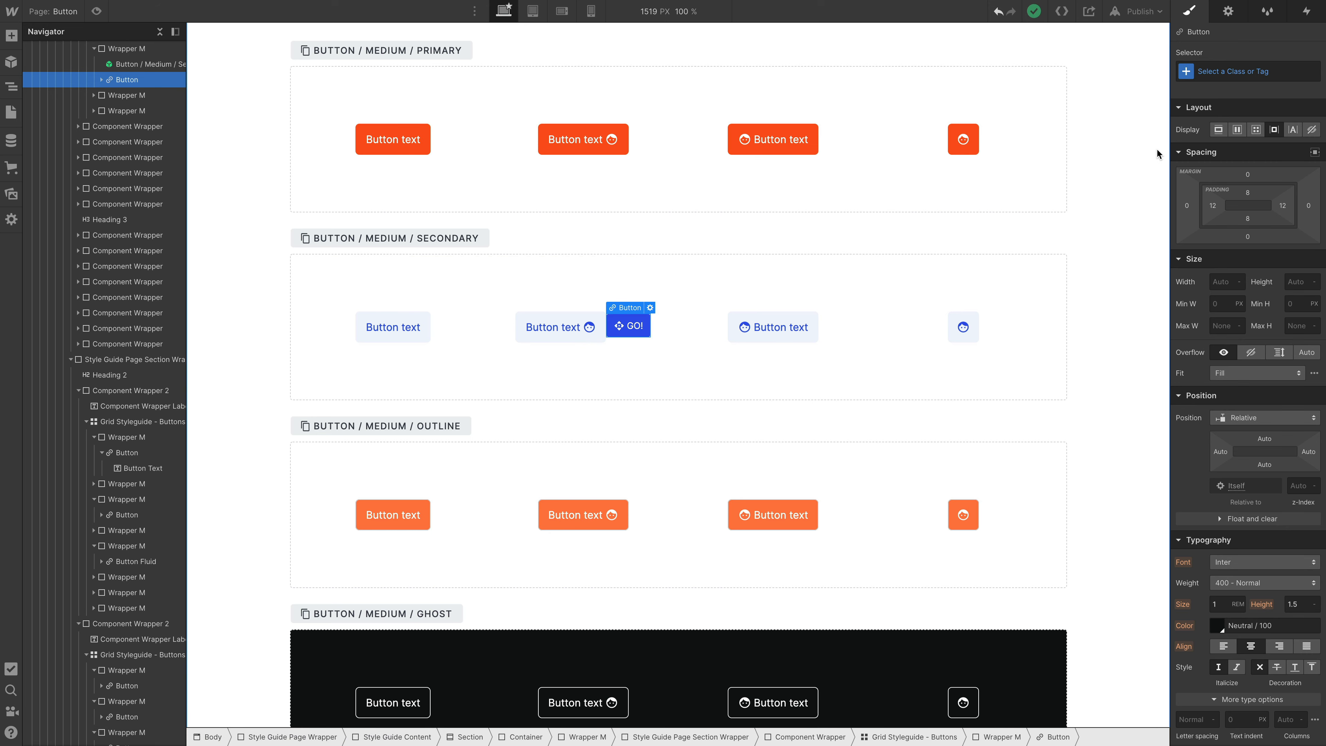
key("ctrl+Return")
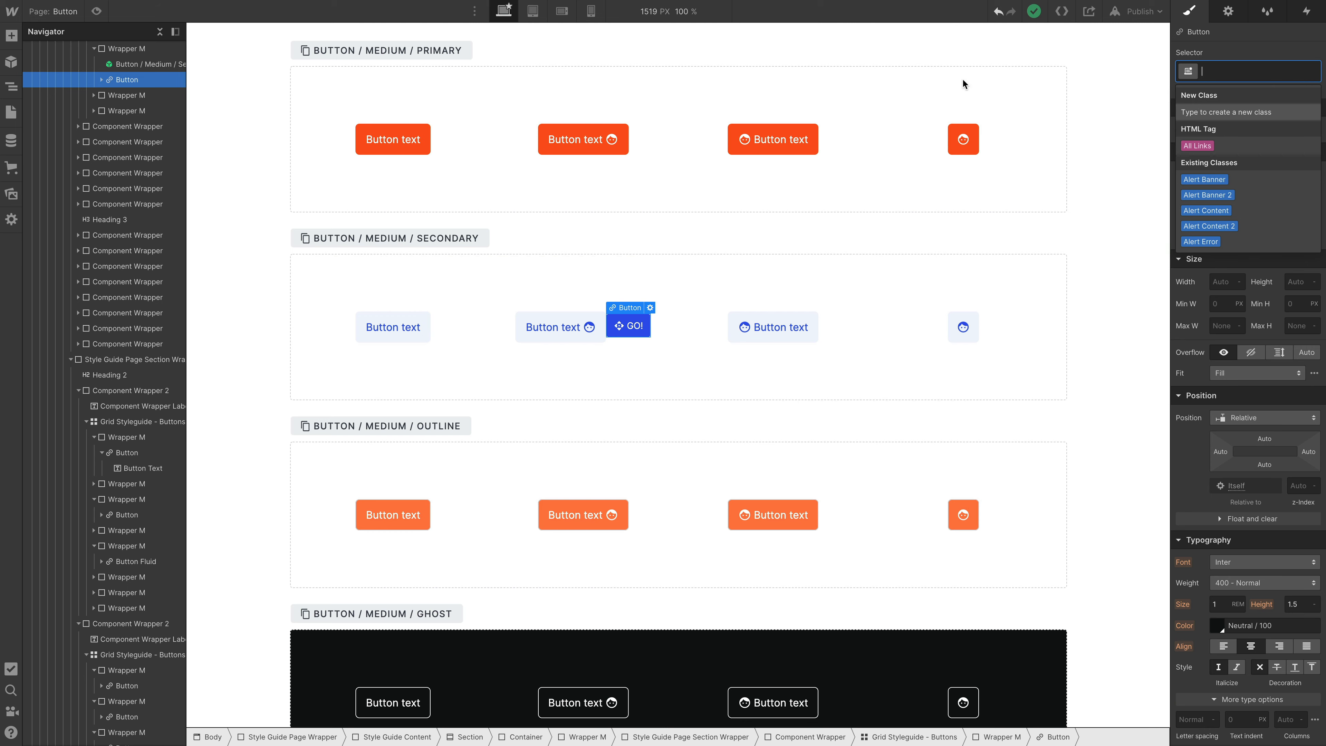
left_click(102, 80)
left_click(103, 79)
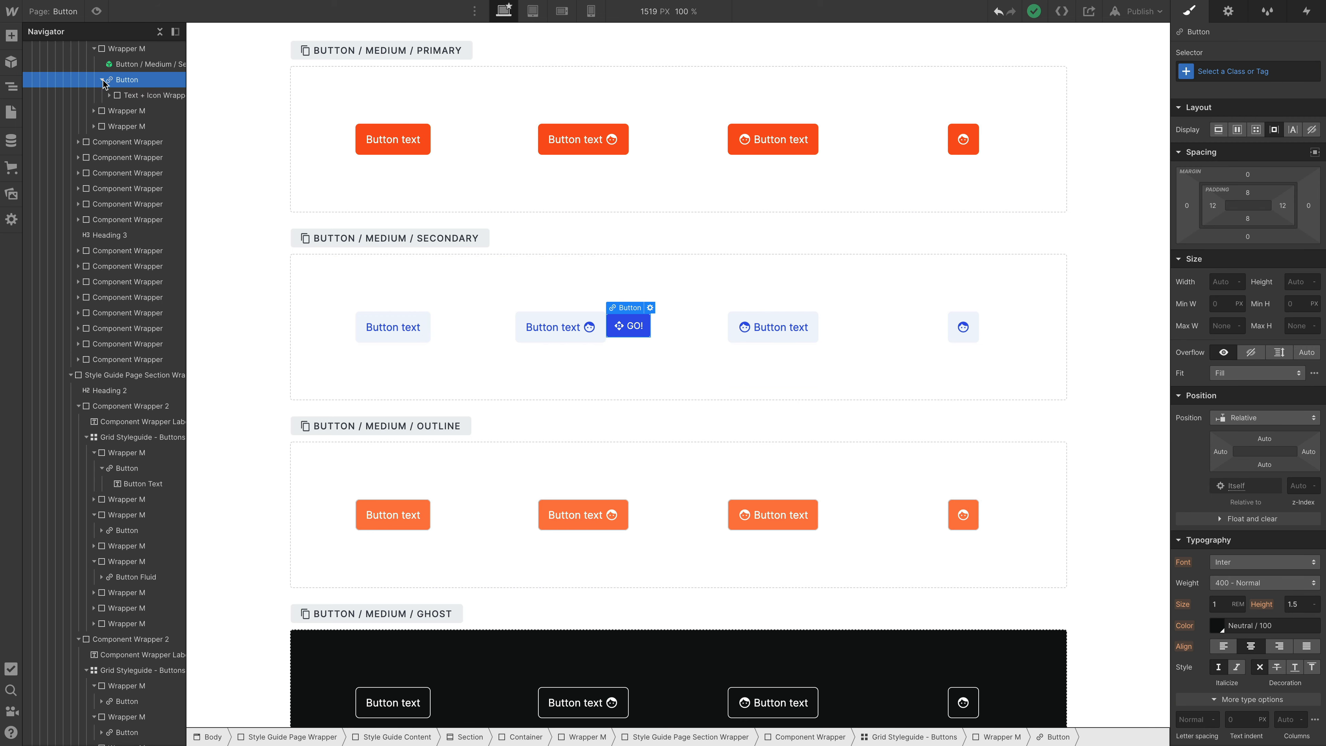
left_click(131, 97)
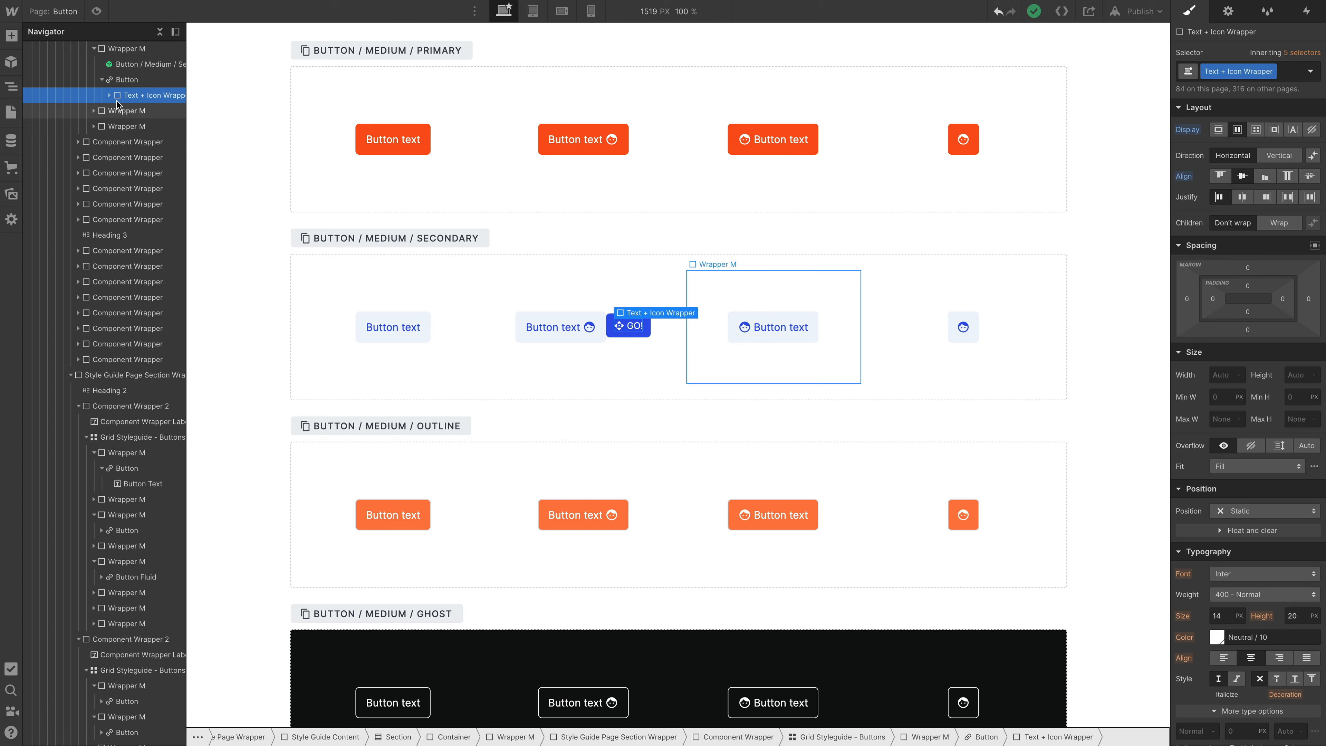
left_click(109, 95)
left_click(121, 81)
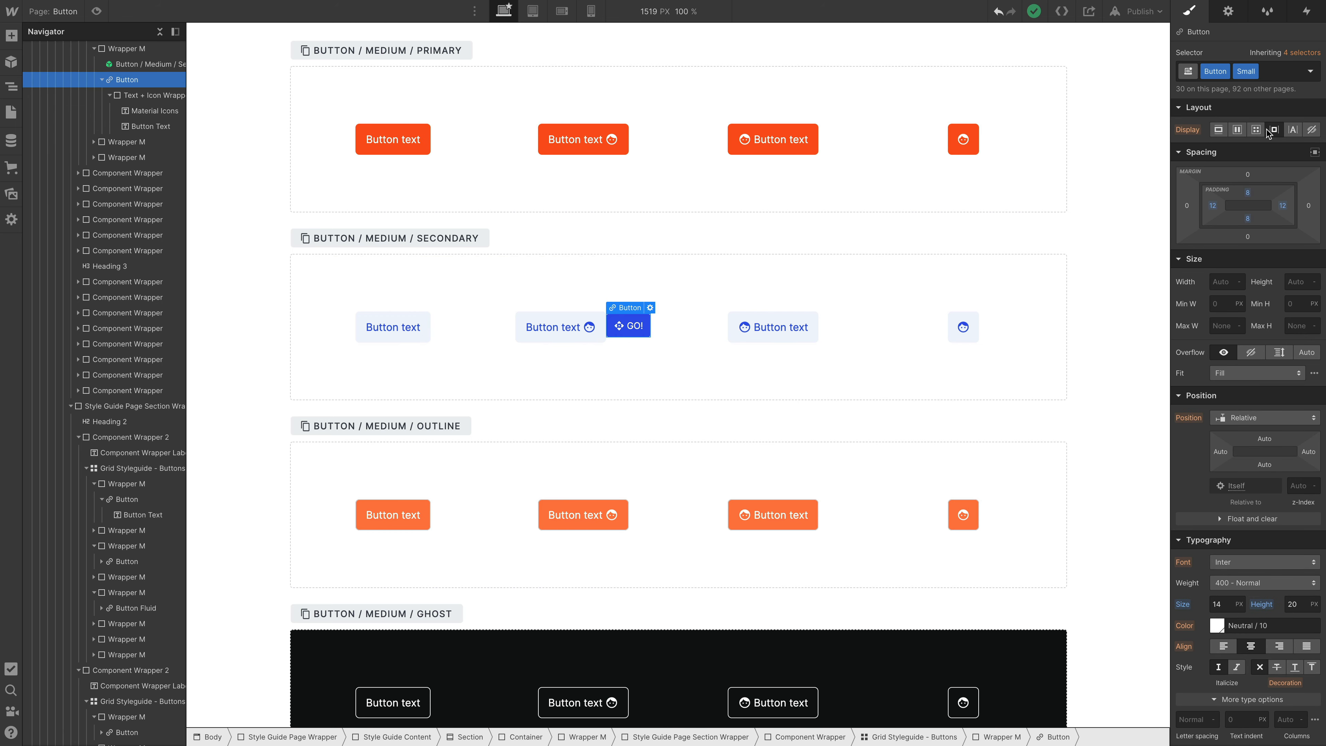
- Add a combo class named "My Custom Class" to the unlinked small button
left_click(1240, 69)
type("My By")
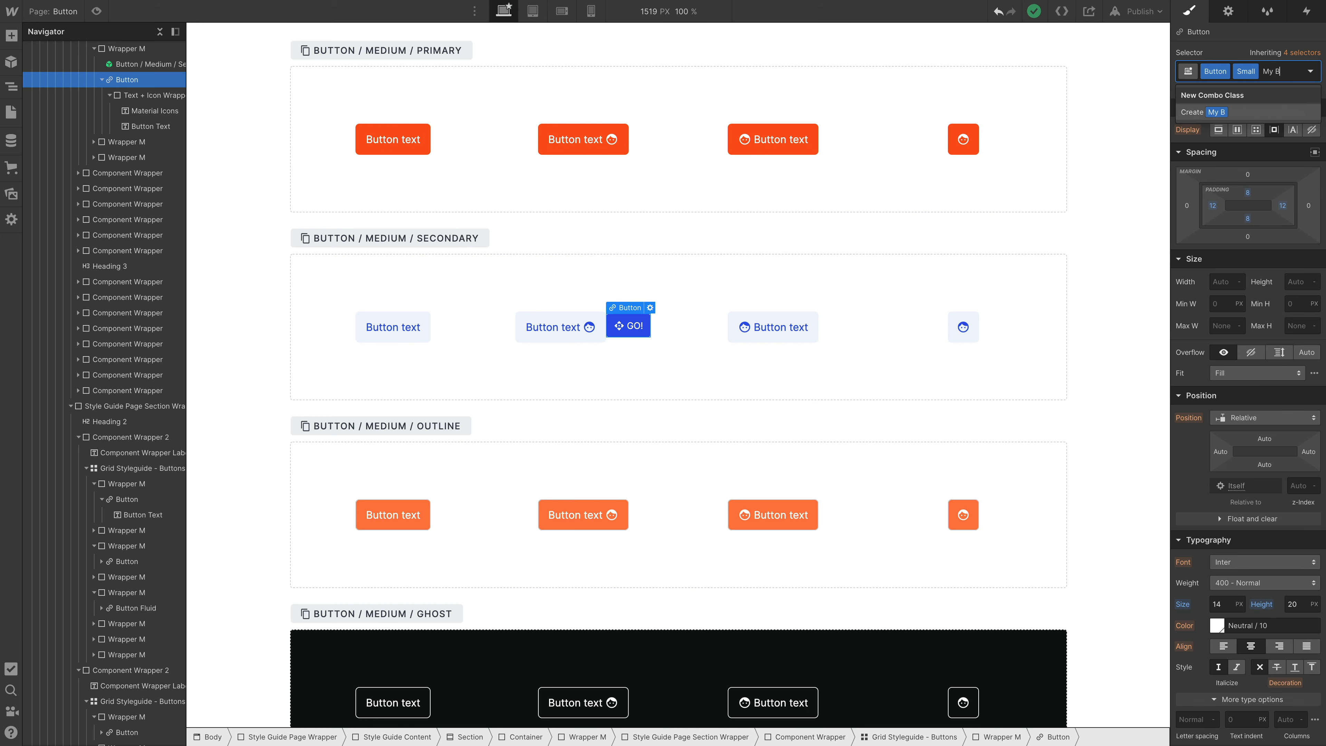
key("BackSpace")
key("BackSpace")
type("Custom")
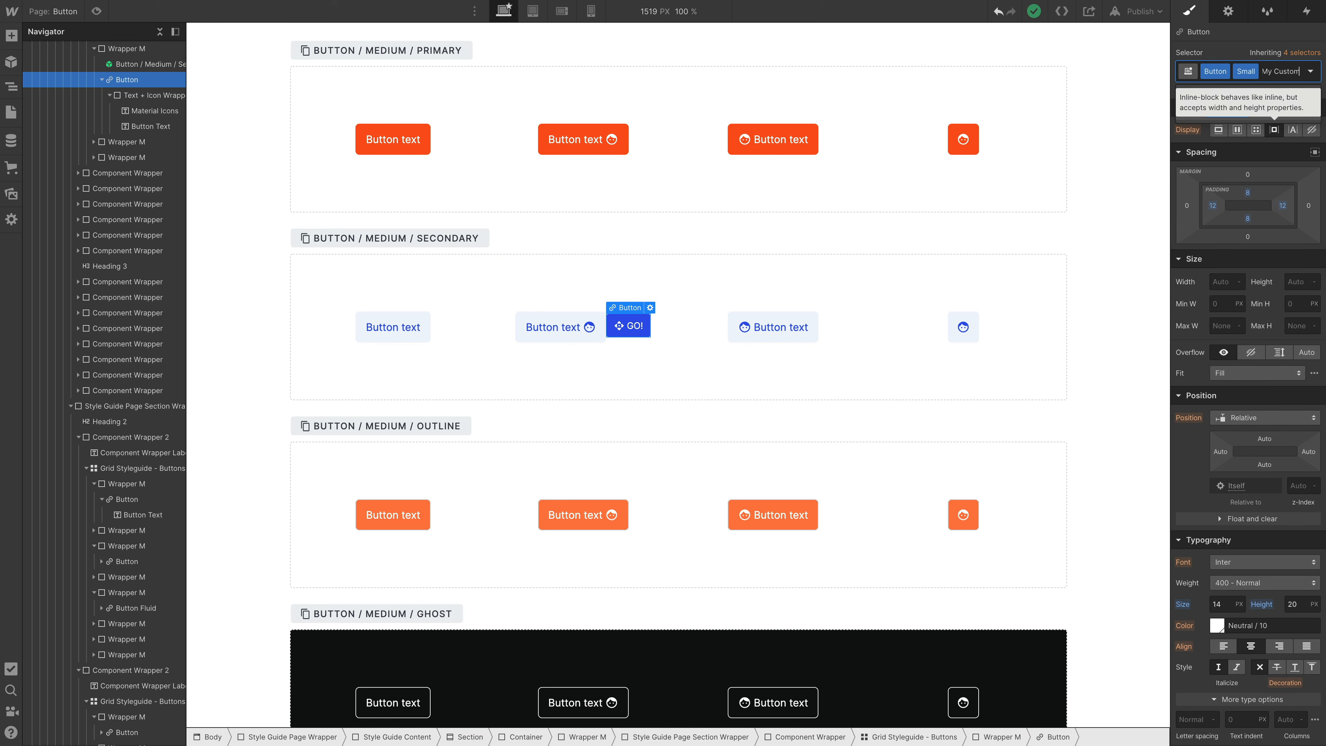
type(" Class")
key("Return")
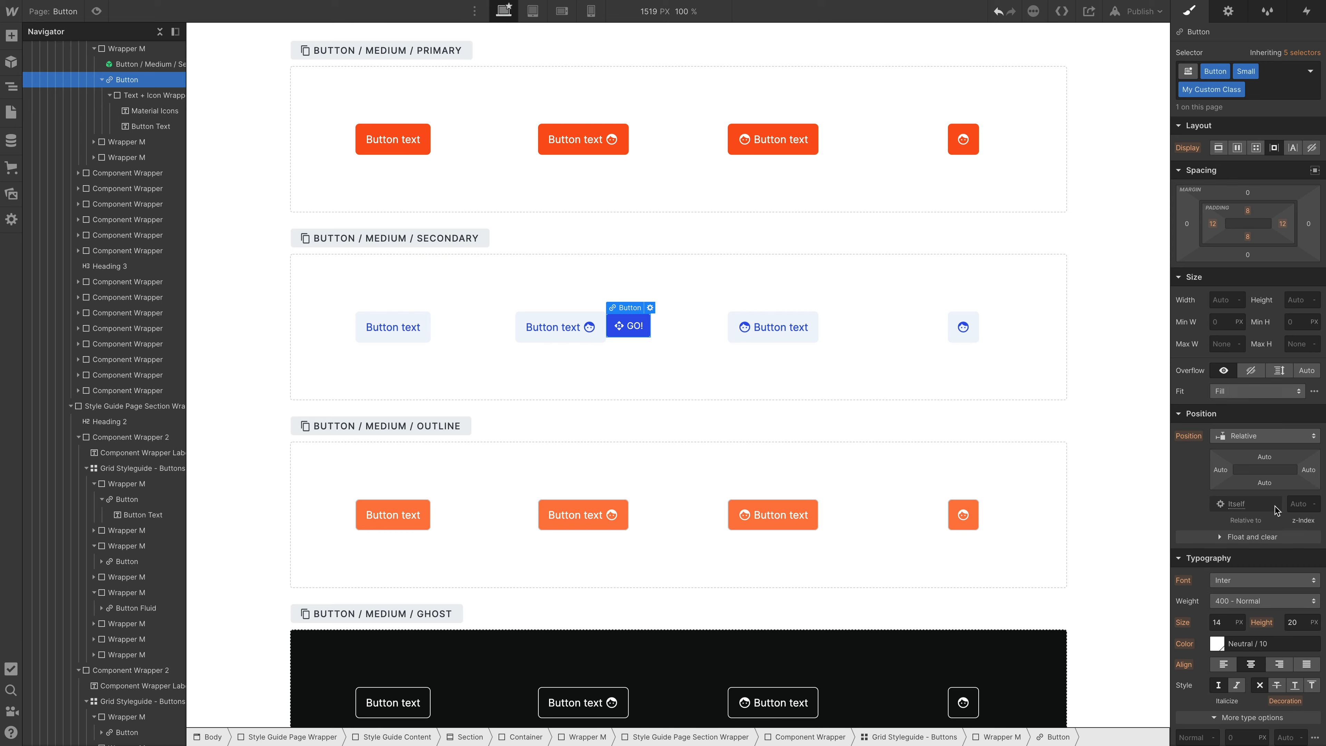
- Give the small button an outside box shadow with 4 px distance, 10 px blur and a semi-transparent black color
scroll(1275, 507, "down", 10)
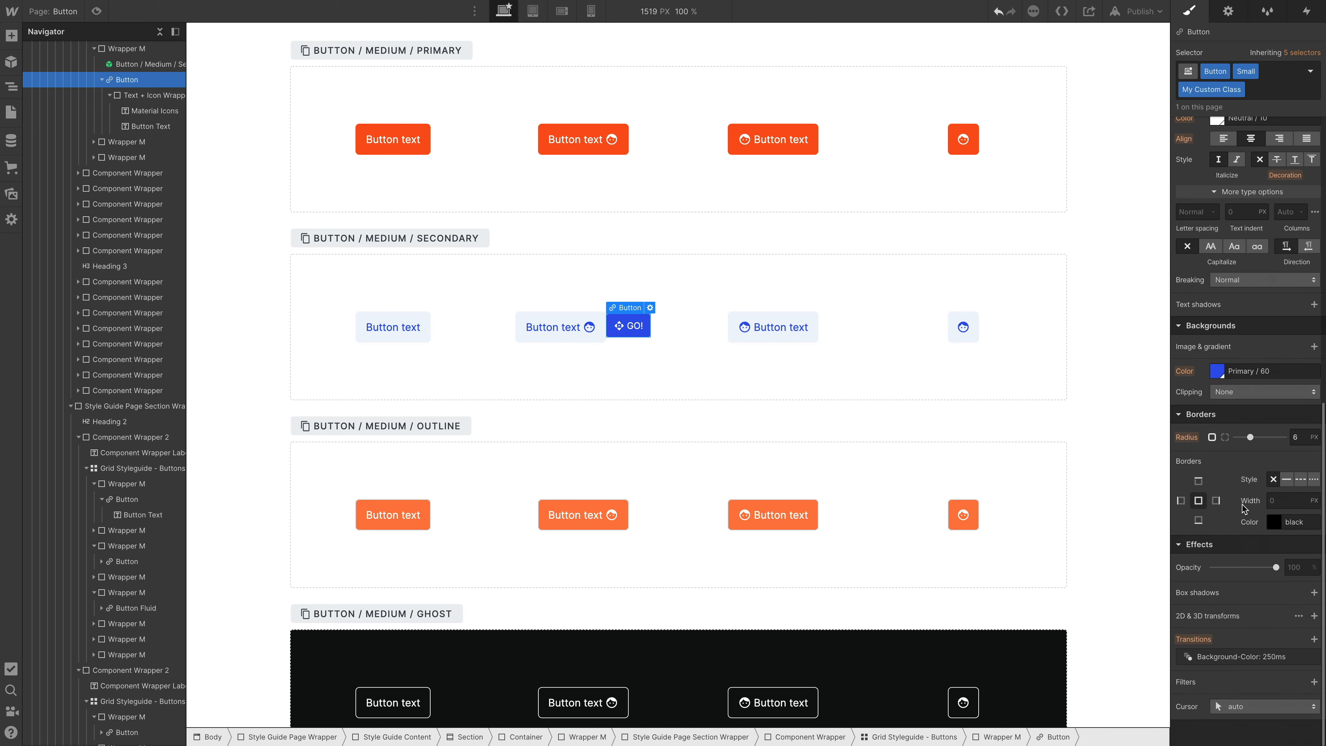
left_click(1312, 593)
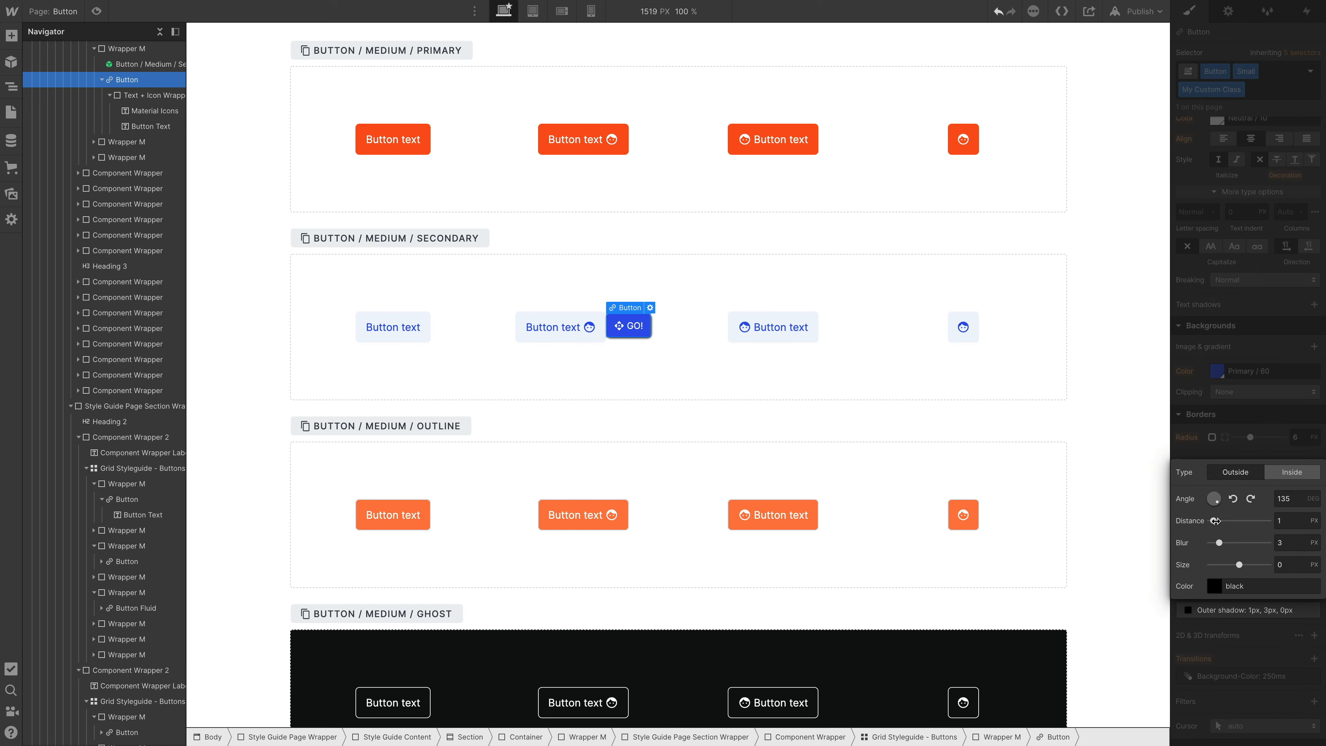
left_click_drag(1213, 521, 1240, 543)
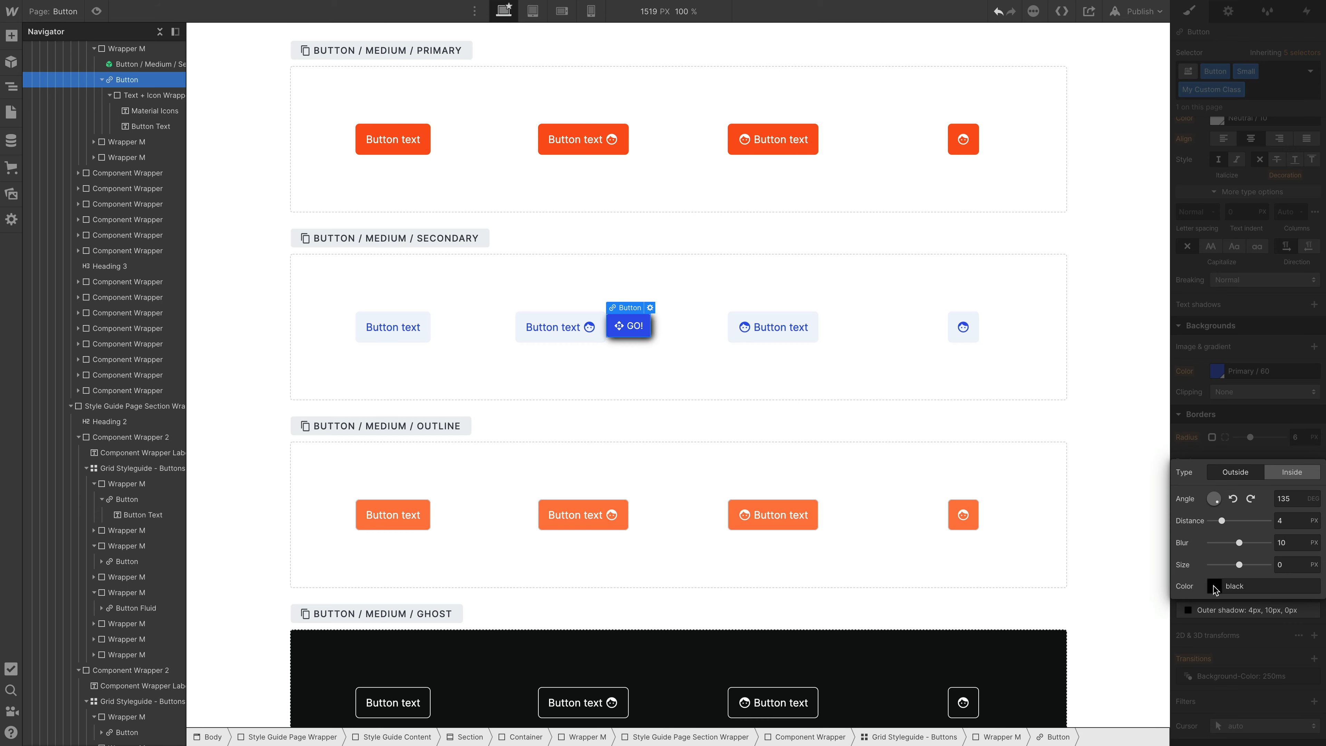
left_click(1213, 586)
left_click_drag(1251, 440, 1229, 441)
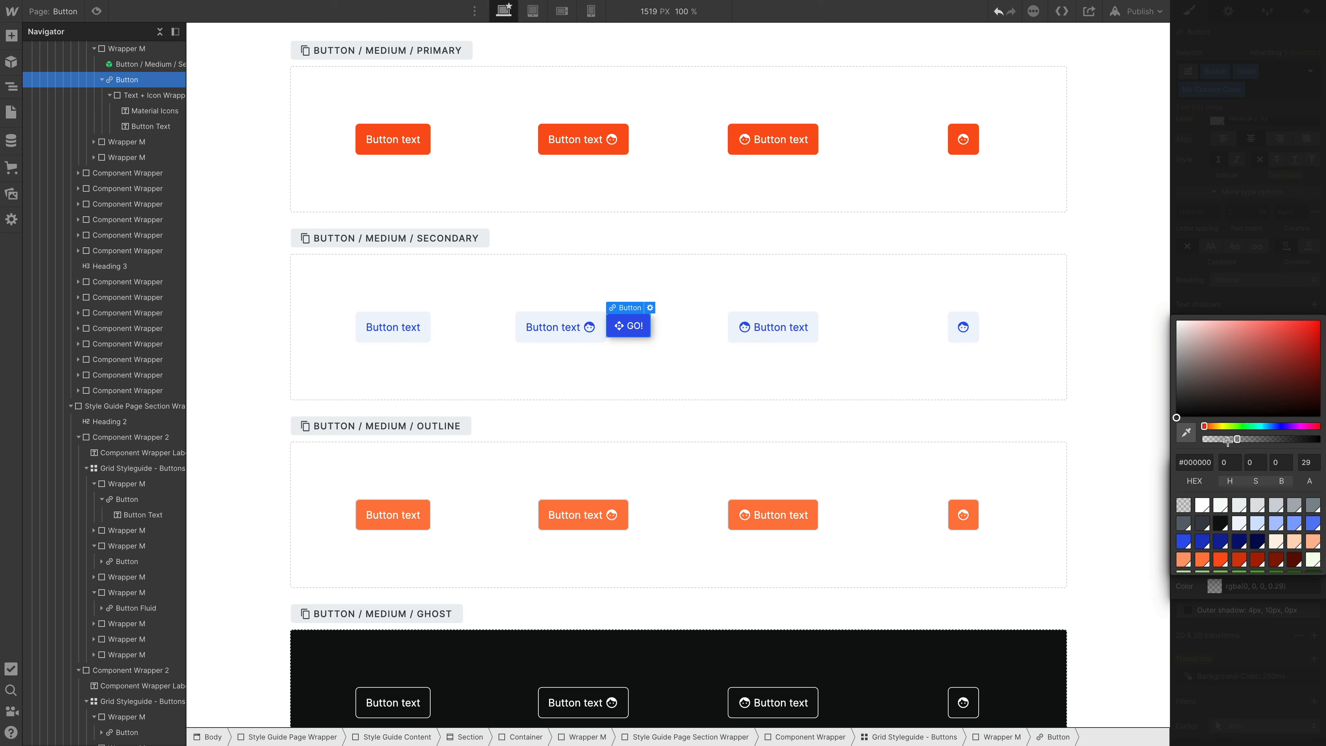
left_click(1230, 441)
left_click(781, 379)
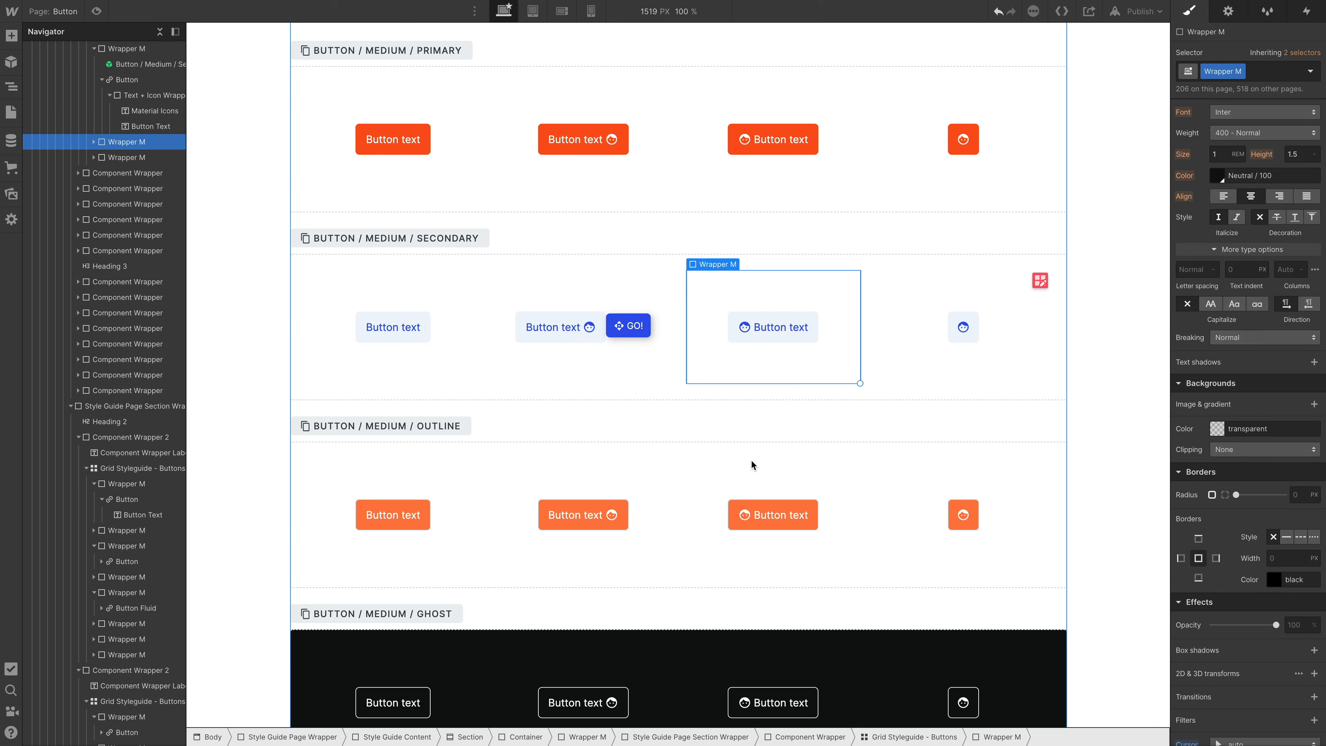
- Delete the customized "GO!" button from the Button / Medium / Secondary section
left_click(644, 334)
key("Delete")
scroll(583, 214, "up", 4)
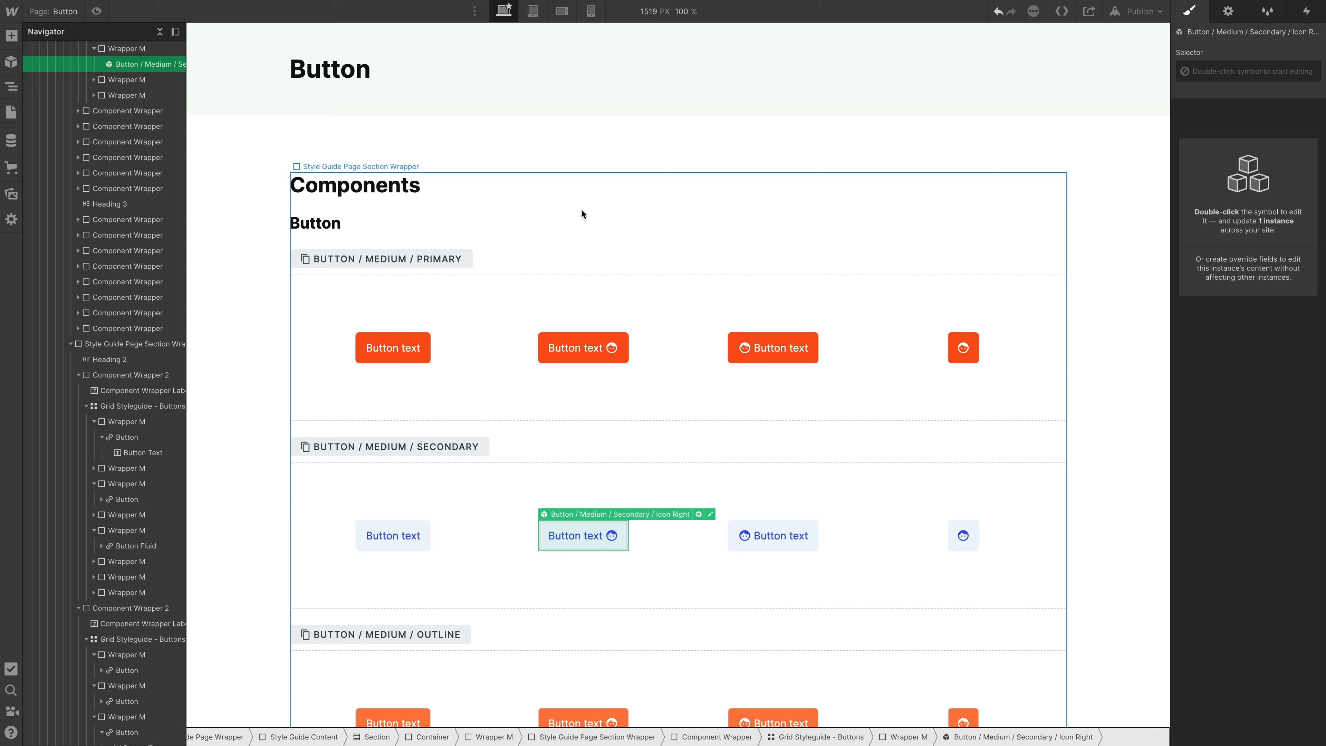